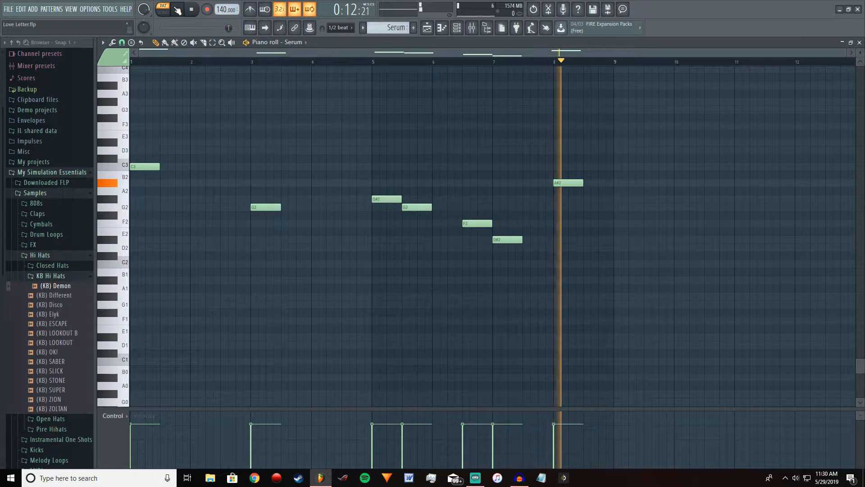
- Play back the Serum, Omnisphere, Omnisphere #2 and Omnisphere #3 patterns one after another in the piano roll
{"action": "left_click", "coordinate": [177, 9]}
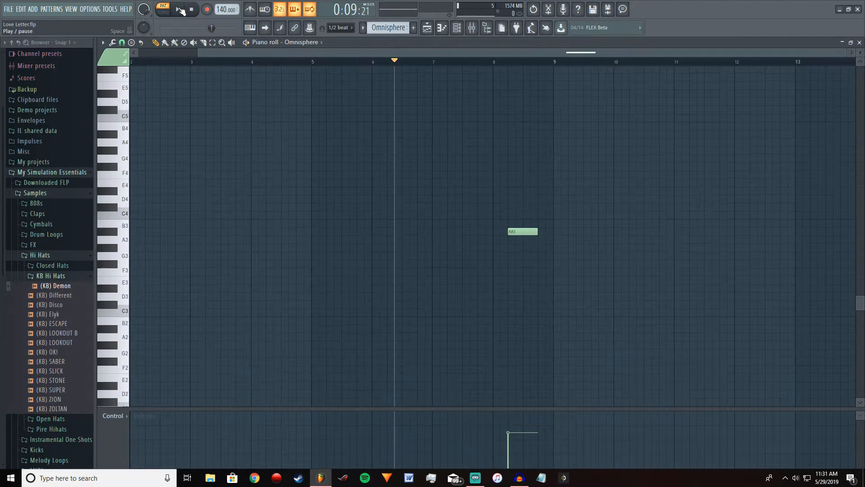
{"action": "left_click", "coordinate": [181, 10]}
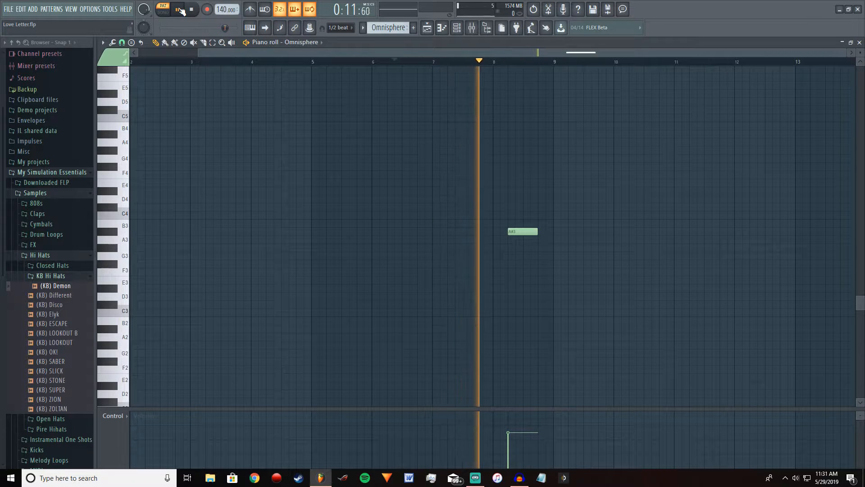
{"action": "left_click", "coordinate": [180, 10]}
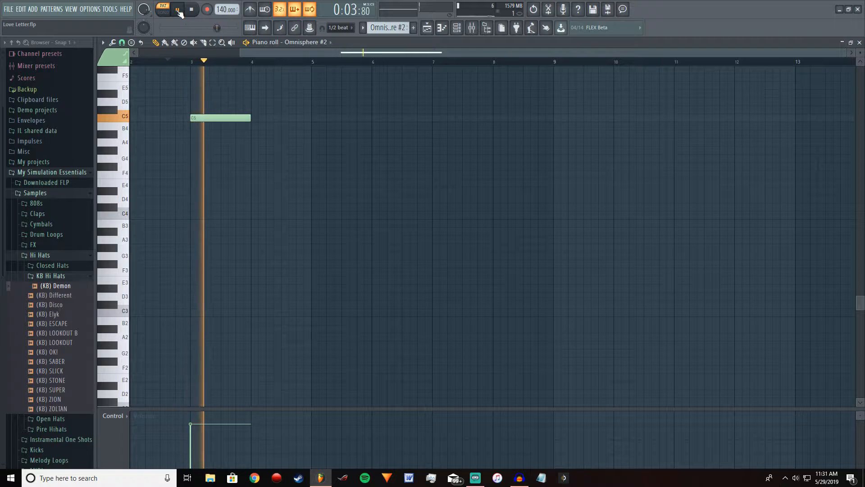
{"action": "left_click", "coordinate": [179, 10]}
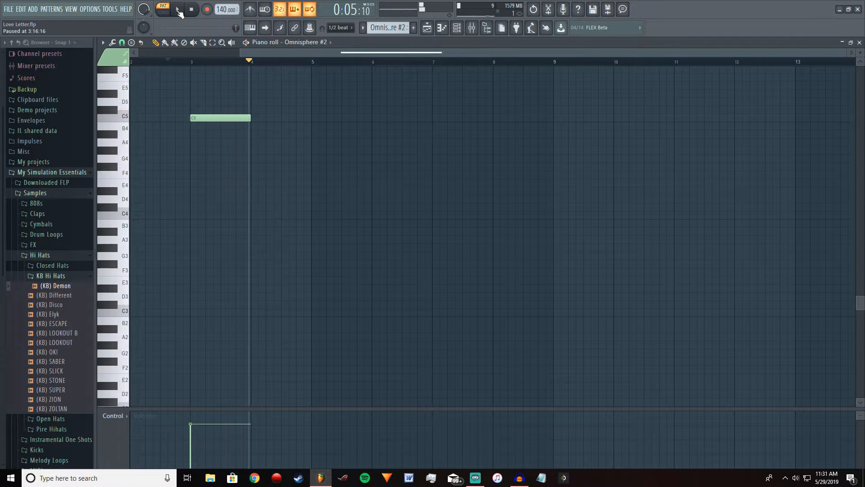
{"action": "left_click", "coordinate": [430, 29]}
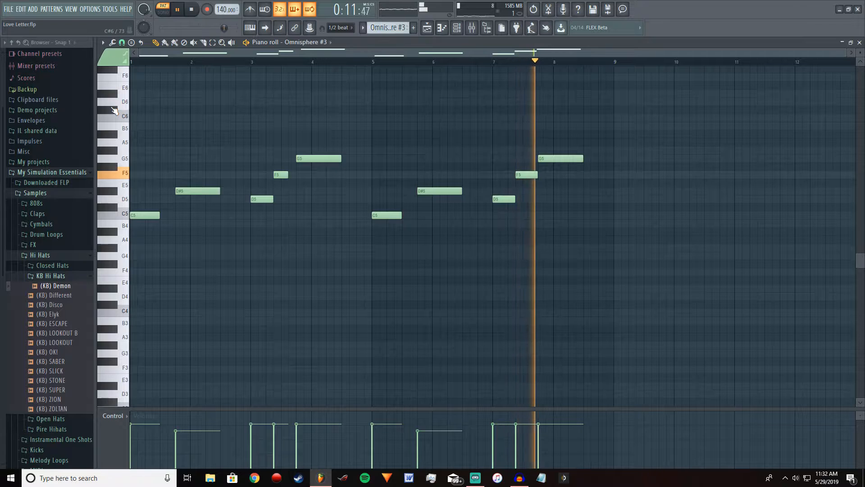
{"action": "left_click", "coordinate": [178, 10]}
- Open the Playlist and play the soloed audio loop on Track 6 in song mode across bars 26 to 33
{"action": "key", "text": "F5"}
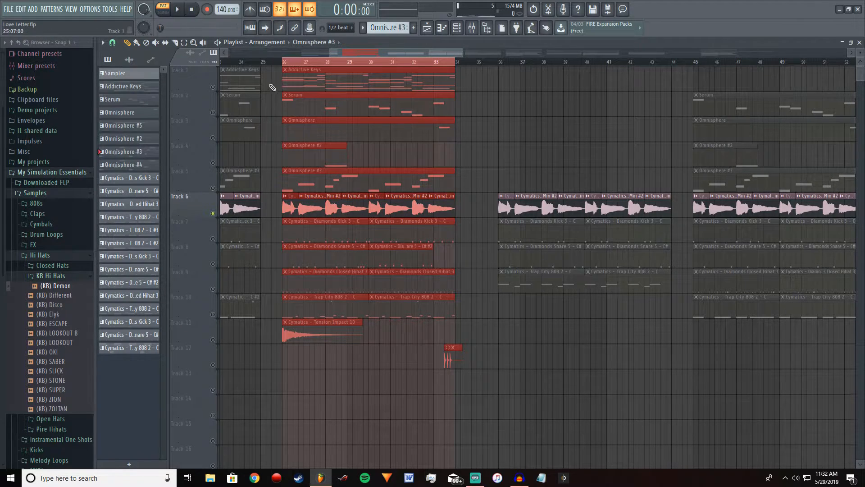
{"action": "left_click", "coordinate": [176, 15]}
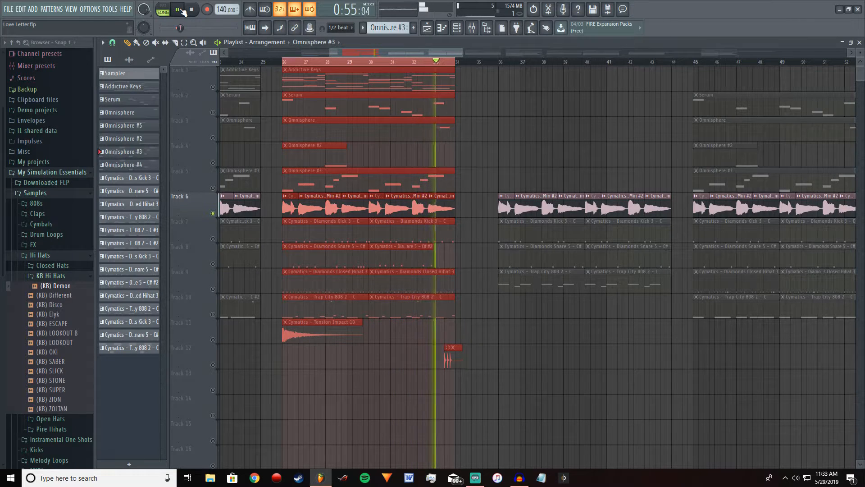
{"action": "left_click", "coordinate": [179, 10]}
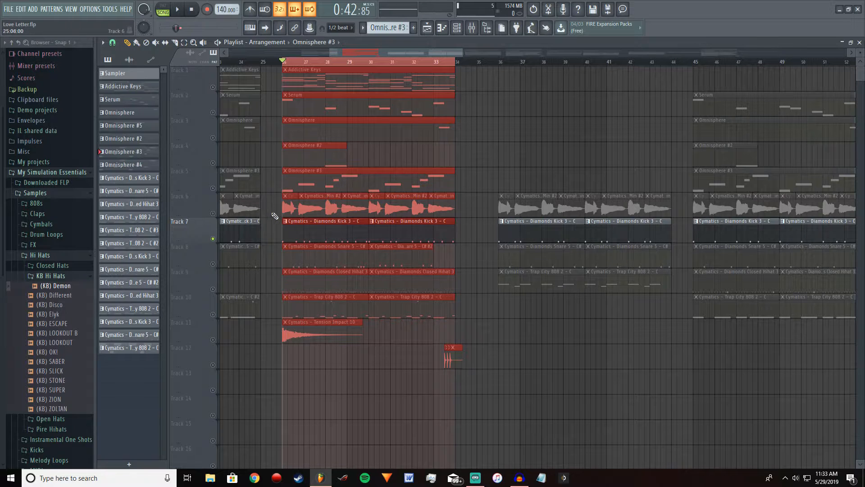
- Audition the kick, snare, closed hi-hat and 808 tracks individually, soloing Tracks 7 to 10 within bars 26 to 33
{"action": "left_click", "coordinate": [178, 10]}
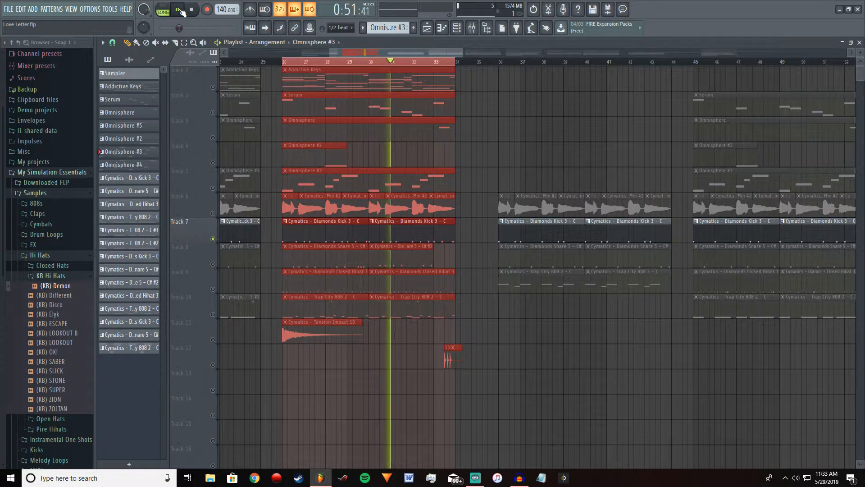
{"action": "left_click", "coordinate": [181, 11]}
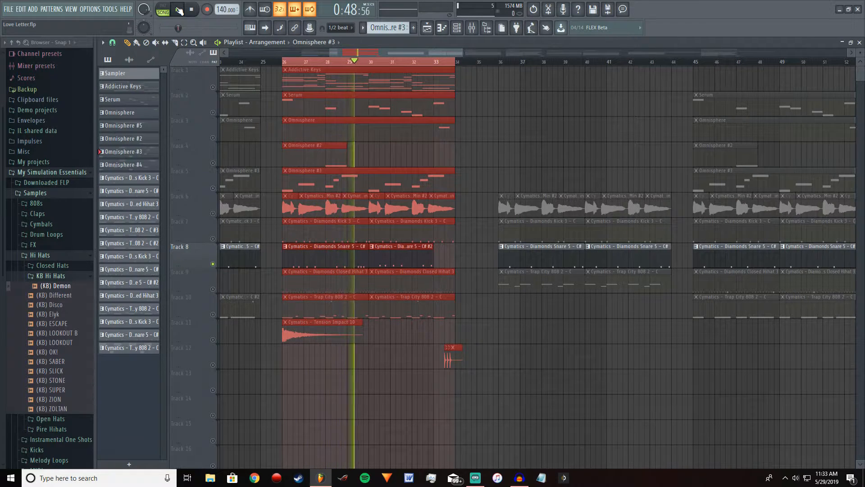
{"action": "left_click", "coordinate": [179, 11]}
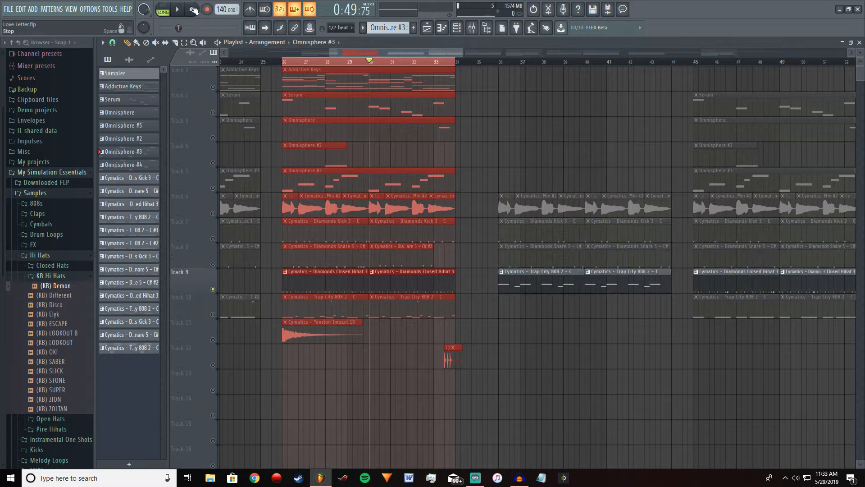
{"action": "left_click", "coordinate": [179, 10]}
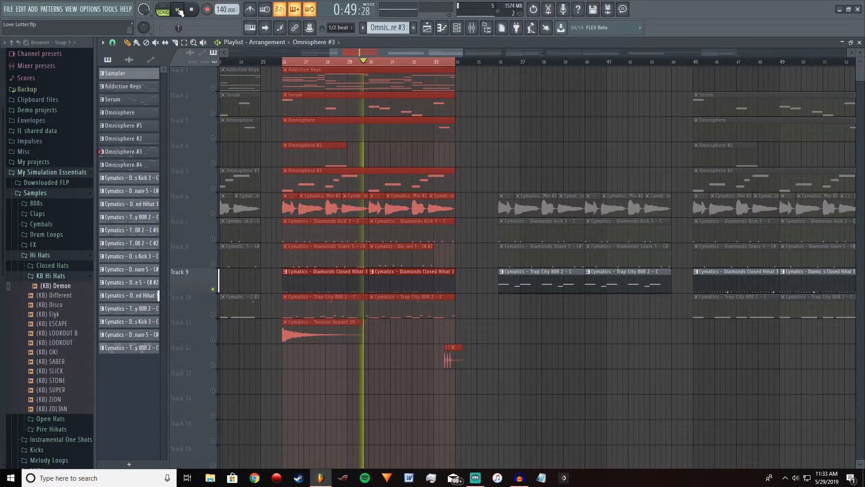
{"action": "left_click", "coordinate": [179, 12]}
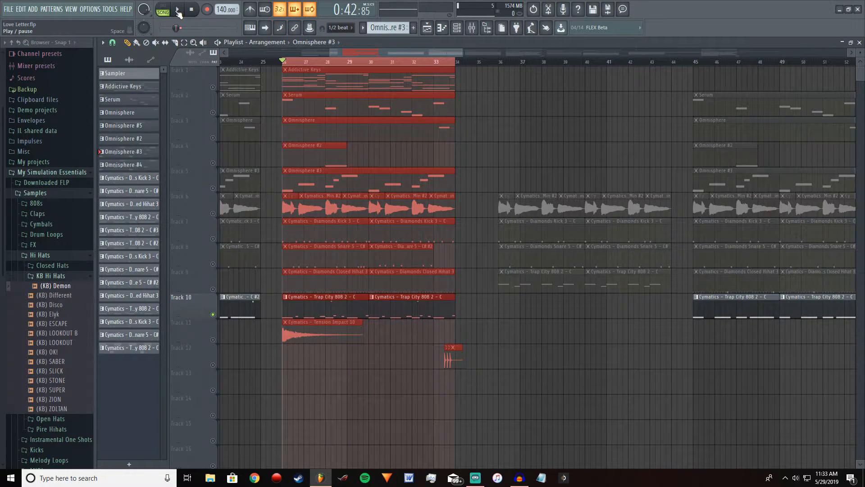
{"action": "left_click", "coordinate": [179, 11]}
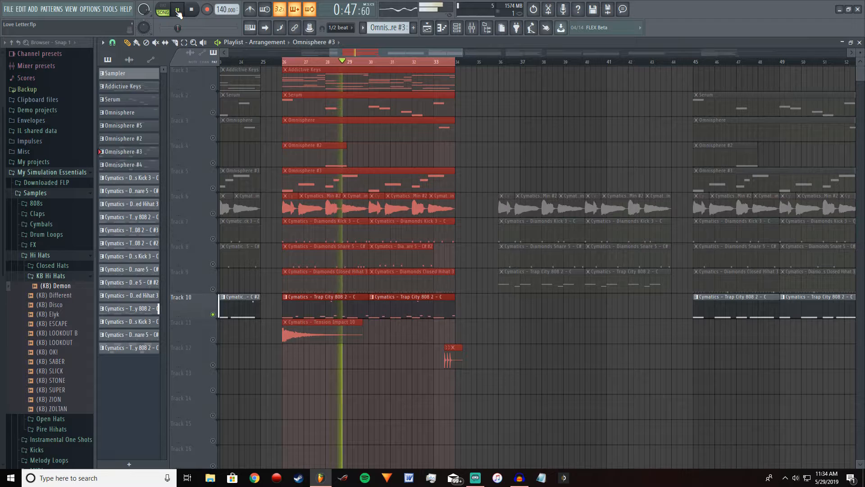
{"action": "left_click", "coordinate": [178, 12]}
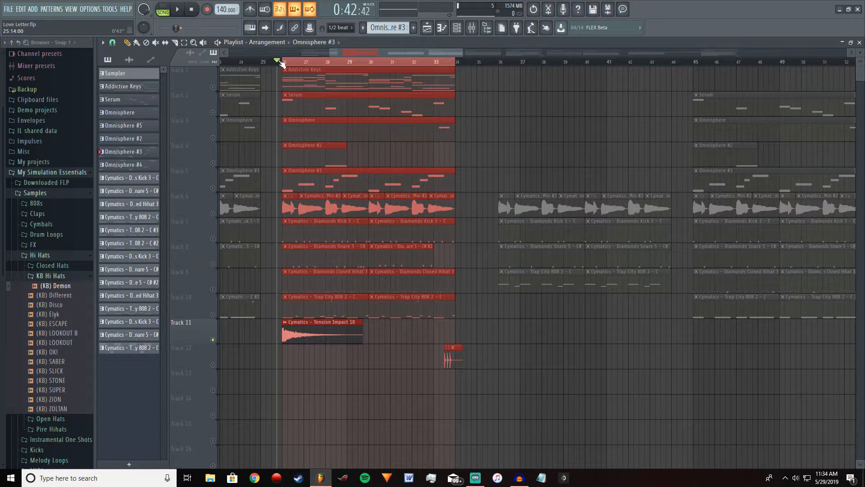
- Audition the Tension Impact clip on Track 11 and the short Track 12 clip around bar 33, each soloed
{"action": "left_click", "coordinate": [178, 11]}
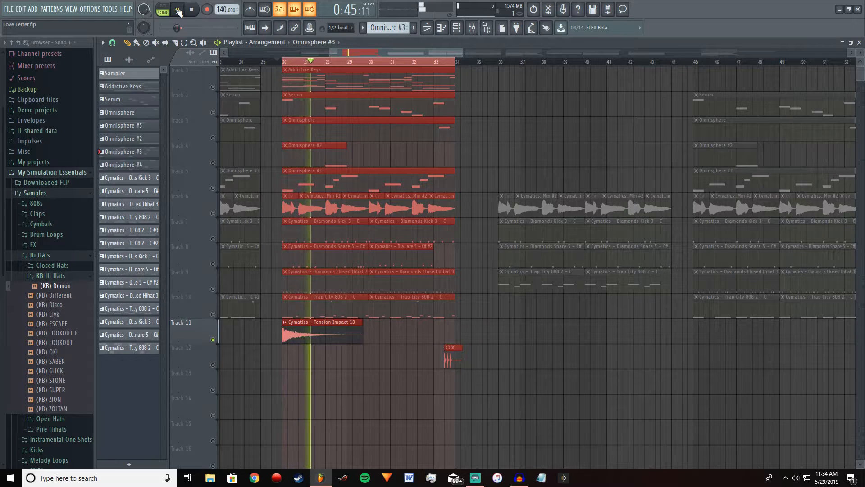
{"action": "left_click", "coordinate": [178, 11]}
{"action": "left_click", "coordinate": [437, 61]}
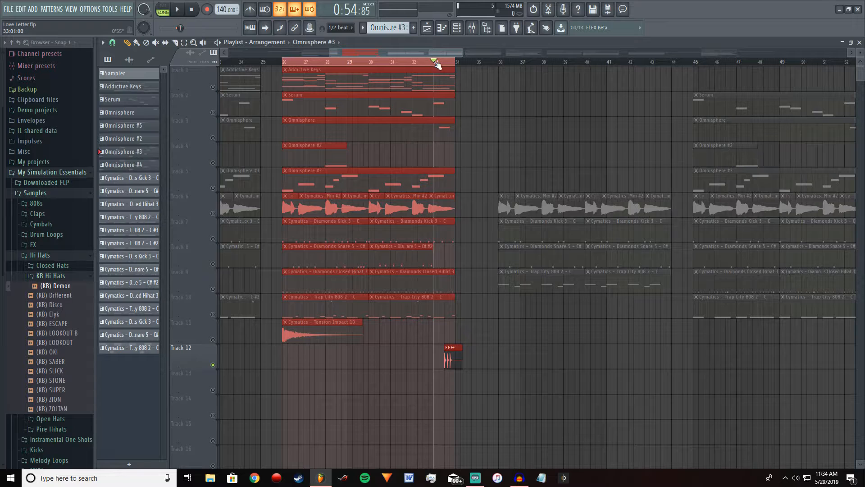
{"action": "left_click", "coordinate": [440, 71]}
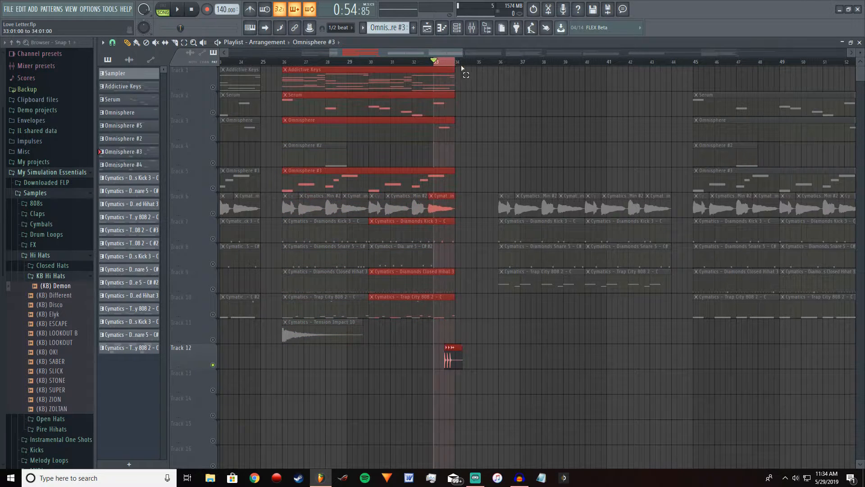
{"action": "left_click", "coordinate": [179, 9]}
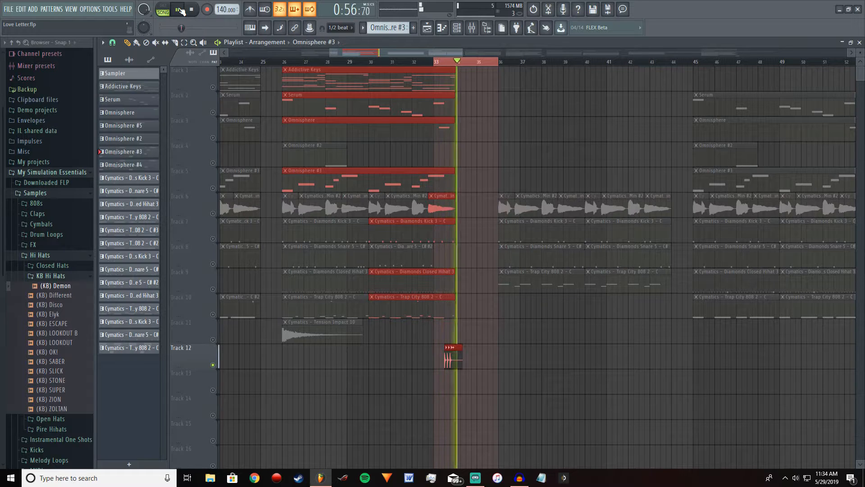
{"action": "left_click", "coordinate": [180, 9]}
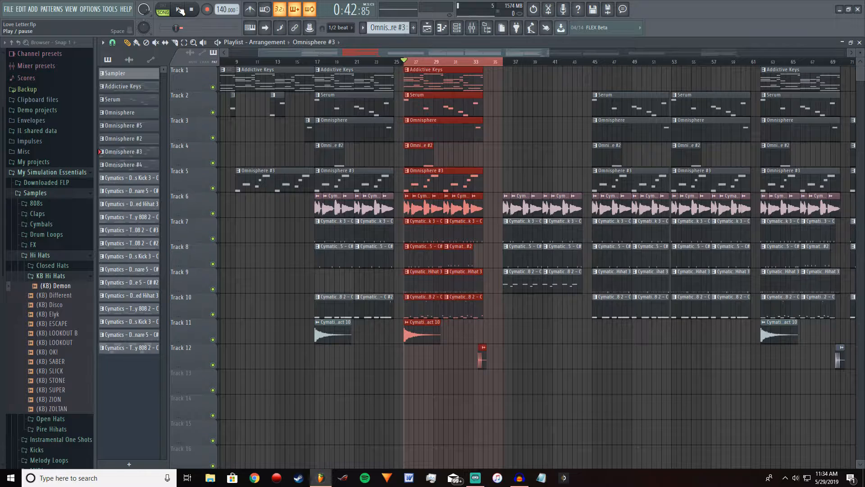
- Play all tracks together in the section starting at bar 26, and play the arrangement from bar 1
{"action": "left_click", "coordinate": [179, 10]}
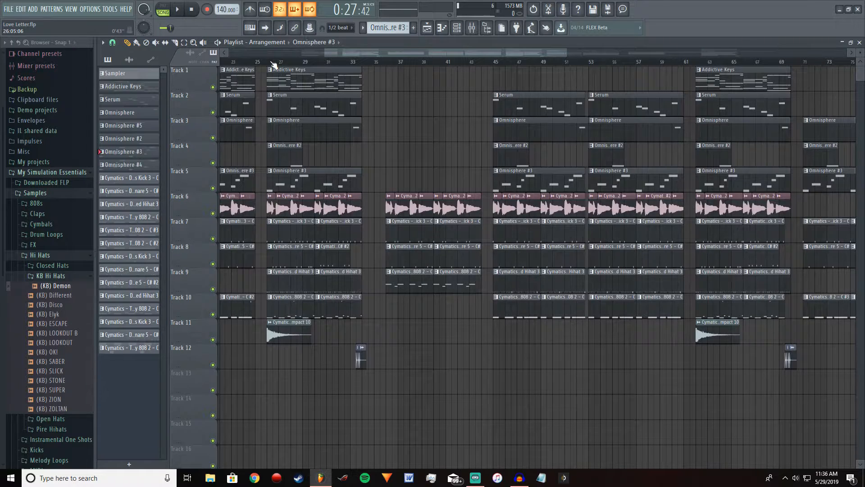
{"action": "left_click_drag", "start_coordinate": [273, 64], "coordinate": [343, 69]}
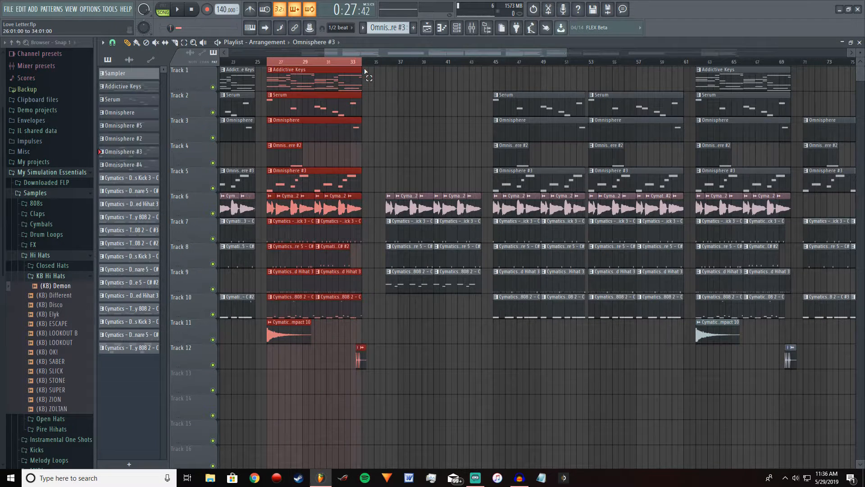
{"action": "scroll", "coordinate": [393, 79], "scroll_direction": "down", "scroll_amount": 3}
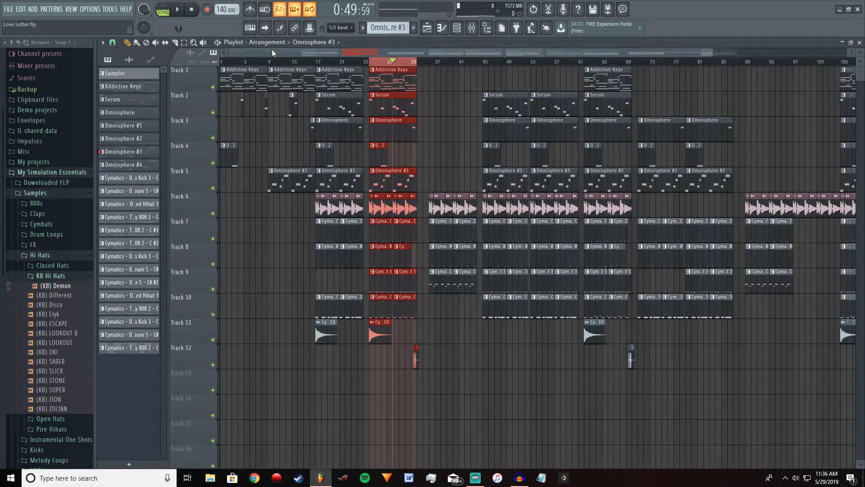
{"action": "left_click", "coordinate": [224, 63]}
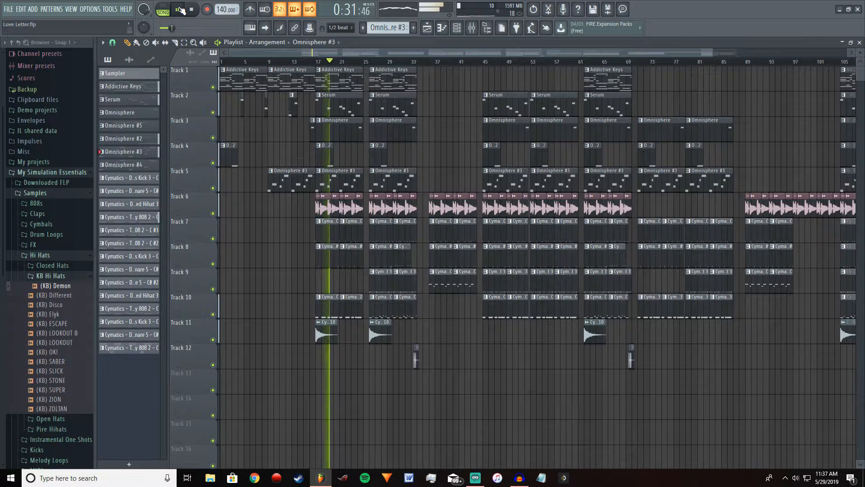
{"action": "left_click", "coordinate": [181, 9]}
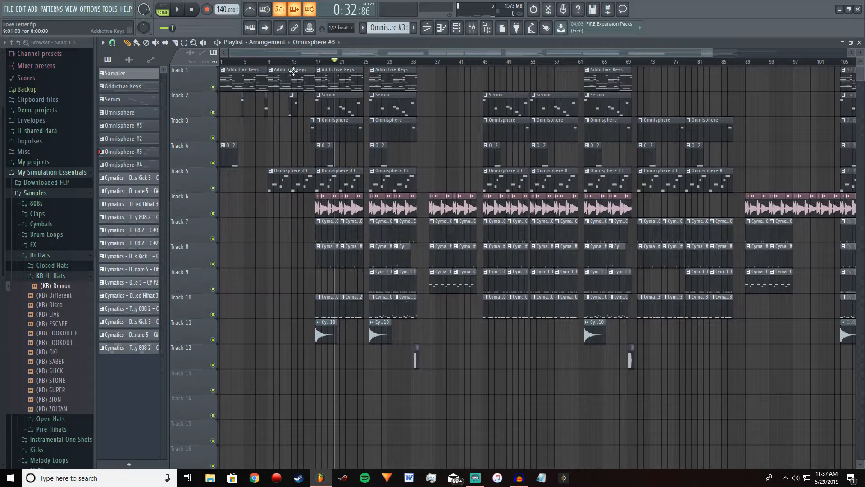
- Save the project
{"action": "key", "text": "ctrl+s"}
{"action": "left_click_drag", "start_coordinate": [302, 53], "coordinate": [345, 47]}
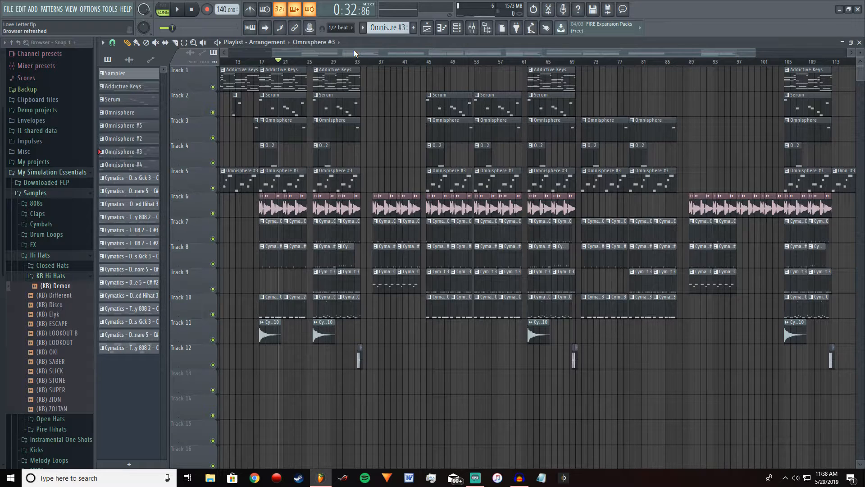
{"action": "left_click_drag", "start_coordinate": [340, 52], "coordinate": [399, 56]}
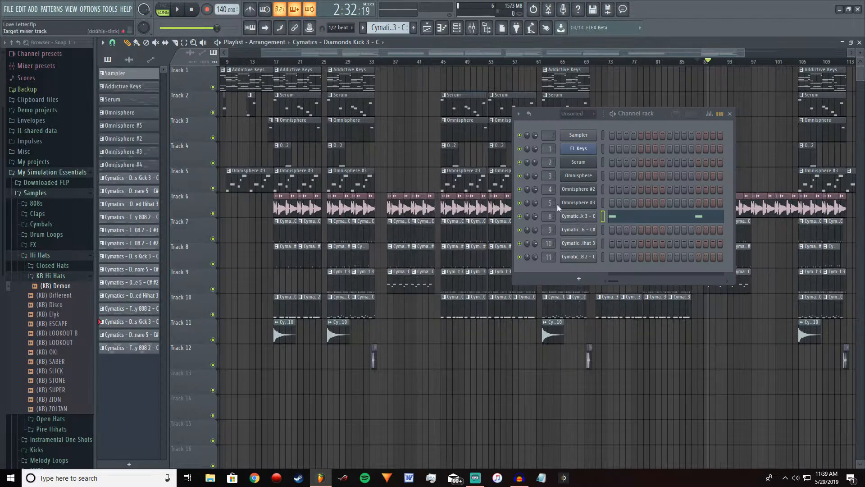
- Open the Diamonds Kick 3 channel settings and preview the Cymatics Diamonds Kick 1 sample from the D2 Kicks folder
{"action": "left_click", "coordinate": [578, 217]}
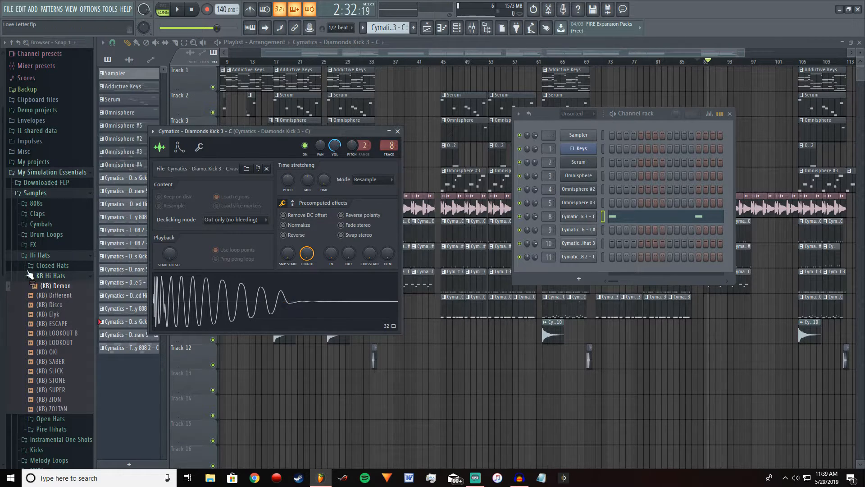
{"action": "left_click", "coordinate": [46, 277]}
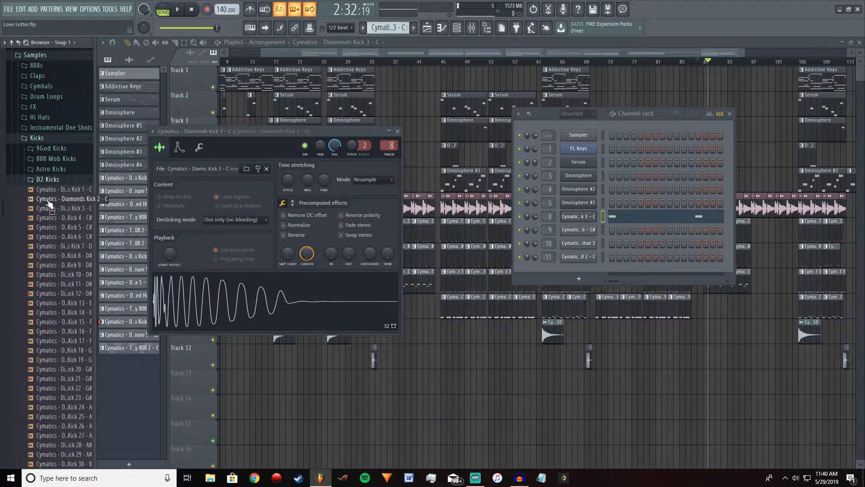
{"action": "left_click", "coordinate": [50, 191]}
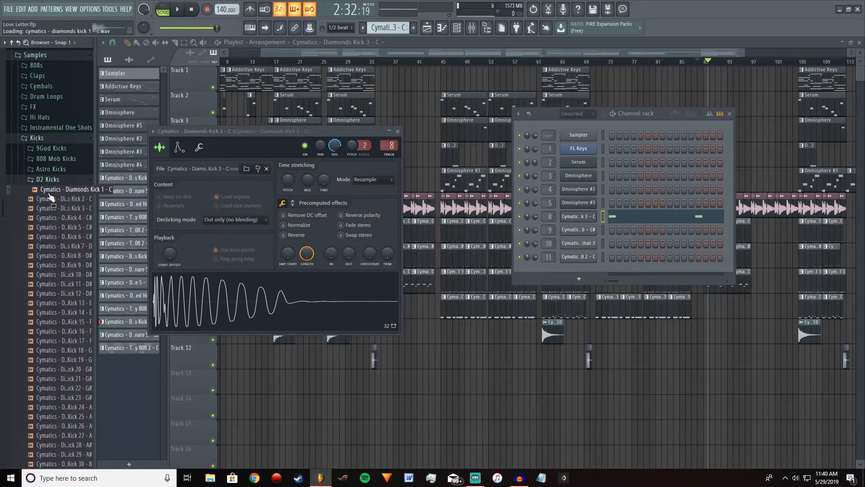
{"action": "left_click", "coordinate": [49, 193]}
{"action": "left_click_drag", "start_coordinate": [53, 194], "coordinate": [127, 188]}
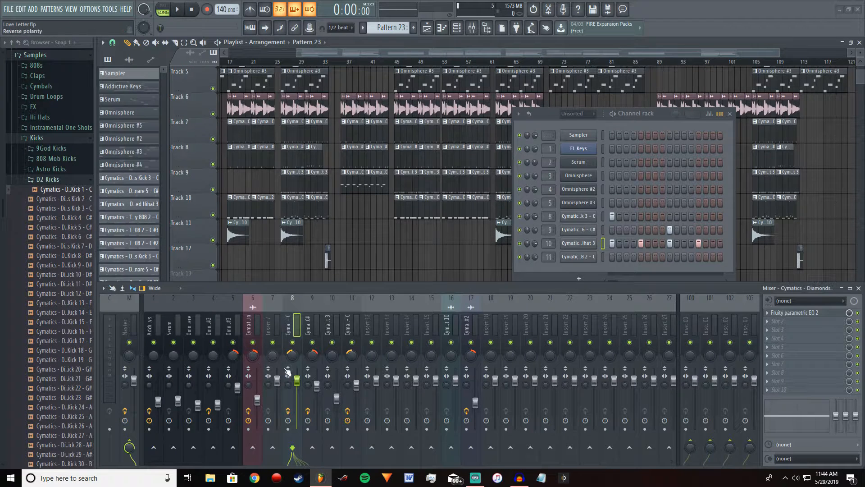
- Sidechain the Diamonds Kick 3 track on mixer insert 8 to the 808 track on insert 11
{"action": "mouse_move", "coordinate": [290, 351]}
{"action": "left_mouse_down"}
{"action": "mouse_move", "coordinate": [288, 367]}
{"action": "mouse_move", "coordinate": [292, 358]}
{"action": "left_mouse_up"}
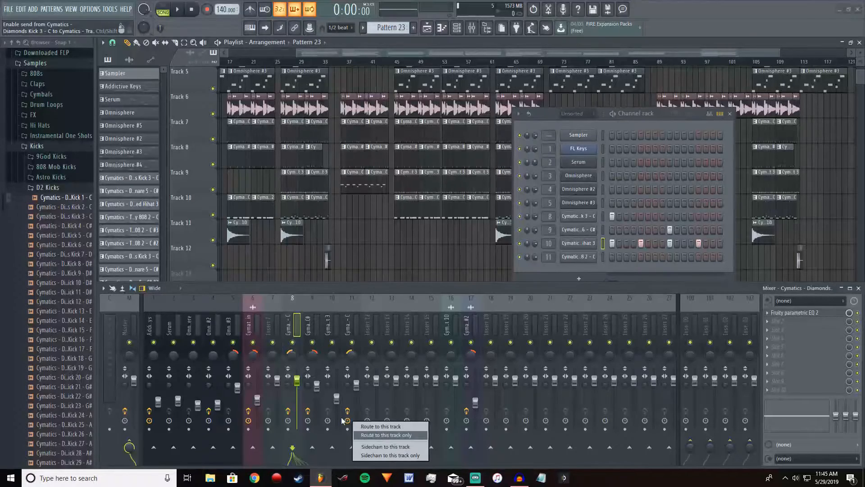
{"action": "left_click", "coordinate": [286, 333]}
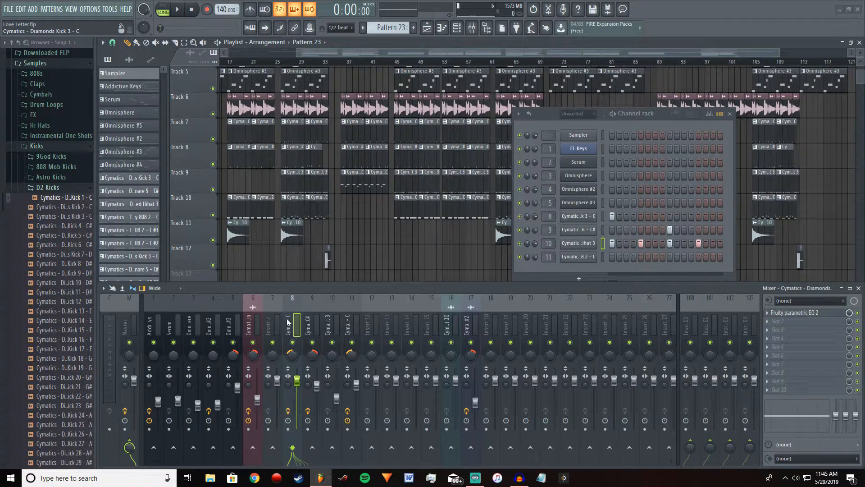
{"action": "right_click", "coordinate": [353, 447]}
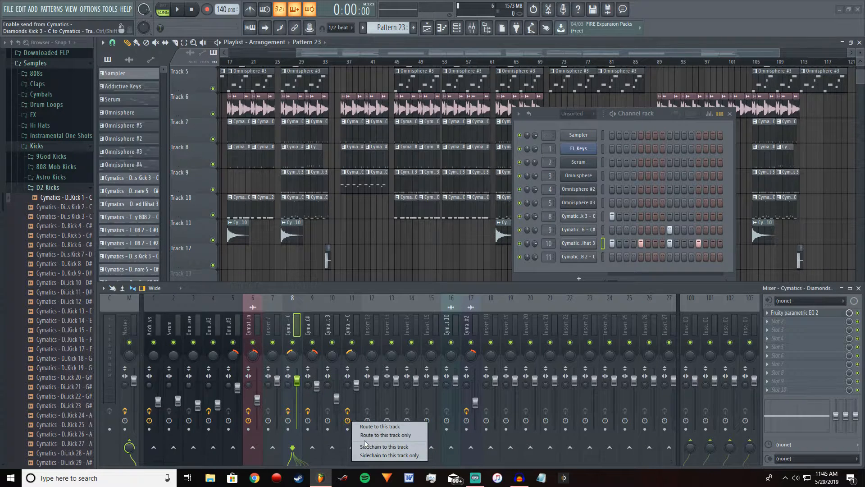
{"action": "left_click", "coordinate": [368, 448]}
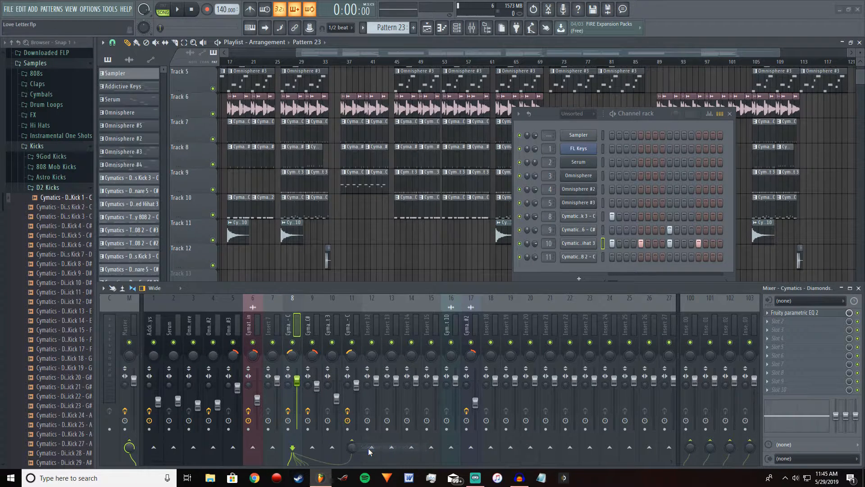
- Add Fruity Limiter to slot 2 of the Trap City 808 track on insert 11 and load its "Sidechain kick to 808" preset
{"action": "left_click", "coordinate": [349, 327]}
{"action": "left_click", "coordinate": [778, 321]}
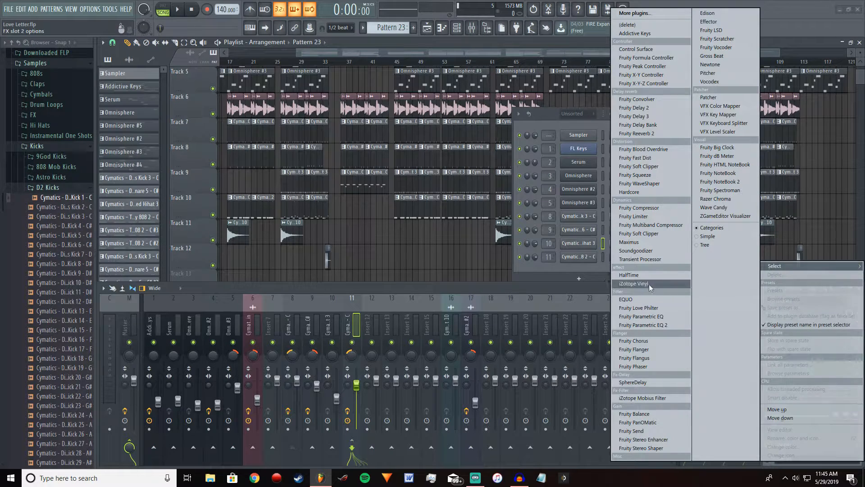
{"action": "left_click", "coordinate": [652, 215]}
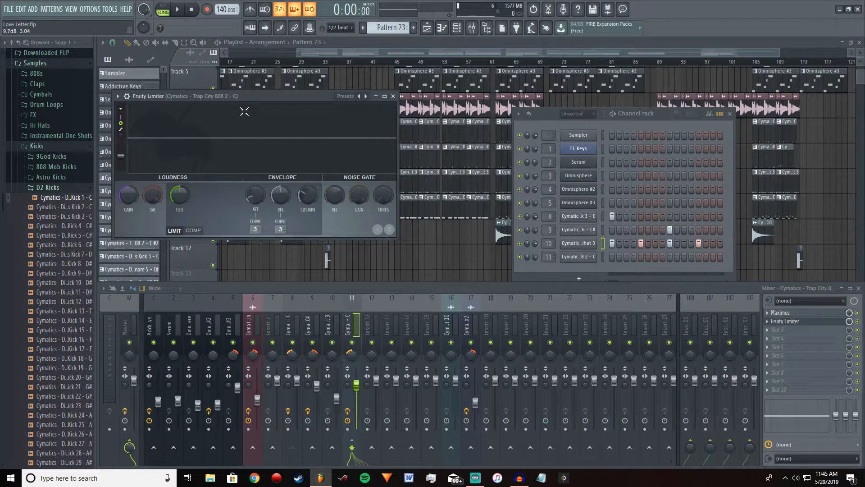
{"action": "left_click", "coordinate": [352, 98]}
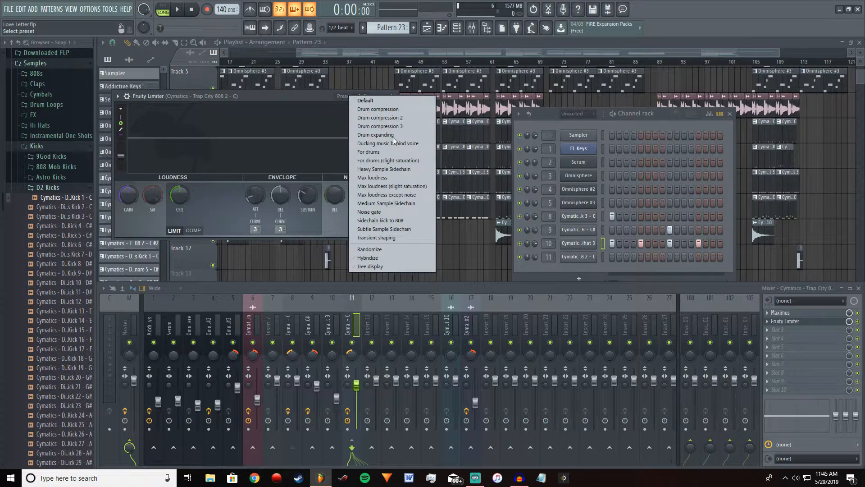
{"action": "left_click", "coordinate": [385, 222]}
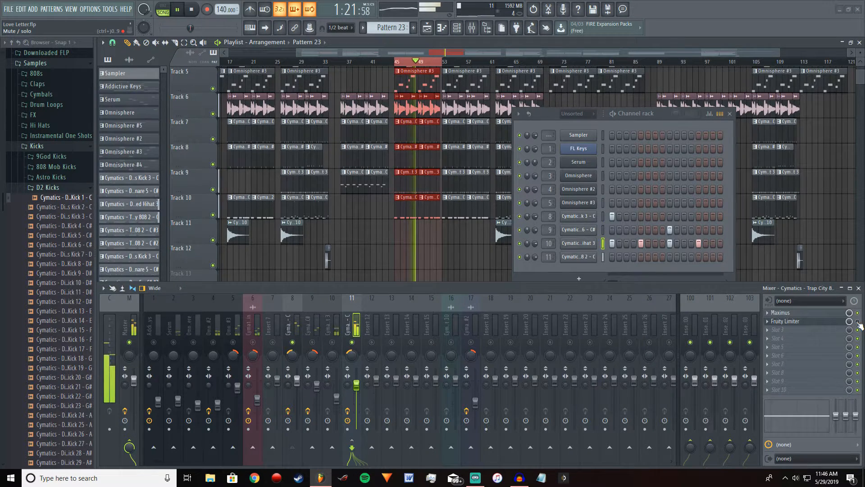
- Play the section starting at bar 45 while muting mixer tracks, isolating the melodies, Omnisphere #3, and Omnisphere #3 with the Posty guitar loop
{"action": "left_click", "coordinate": [177, 10]}
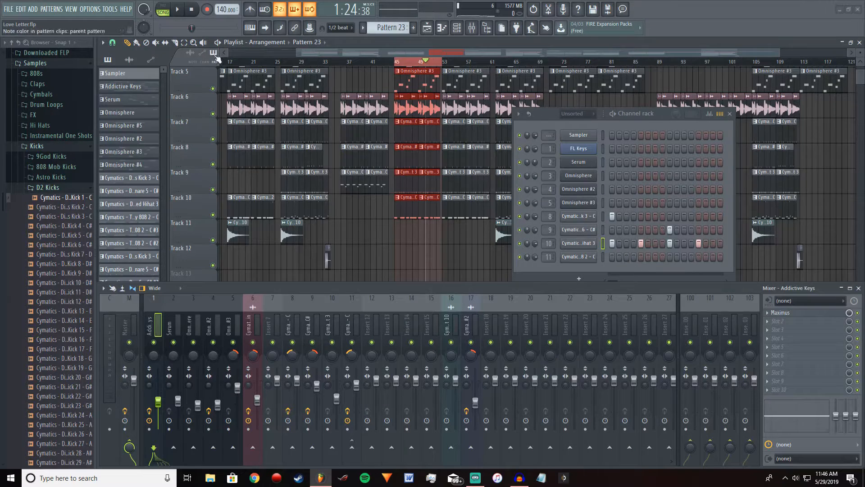
{"action": "left_click", "coordinate": [176, 10]}
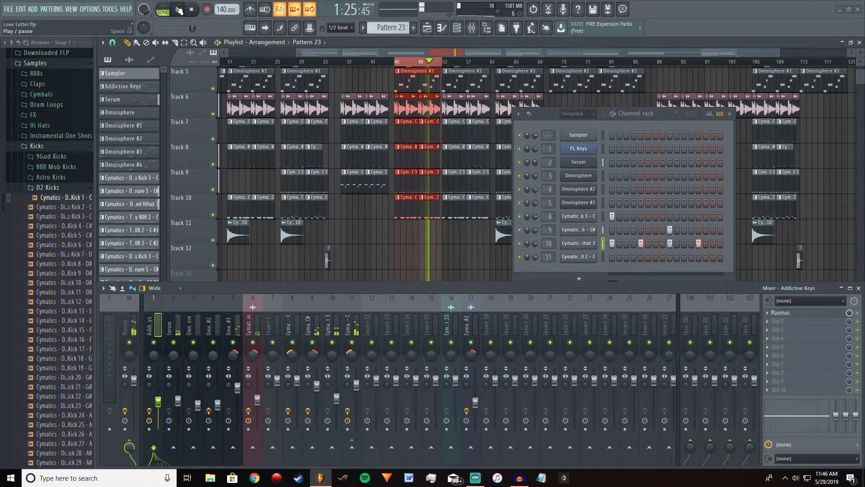
{"action": "left_click", "coordinate": [154, 342]}
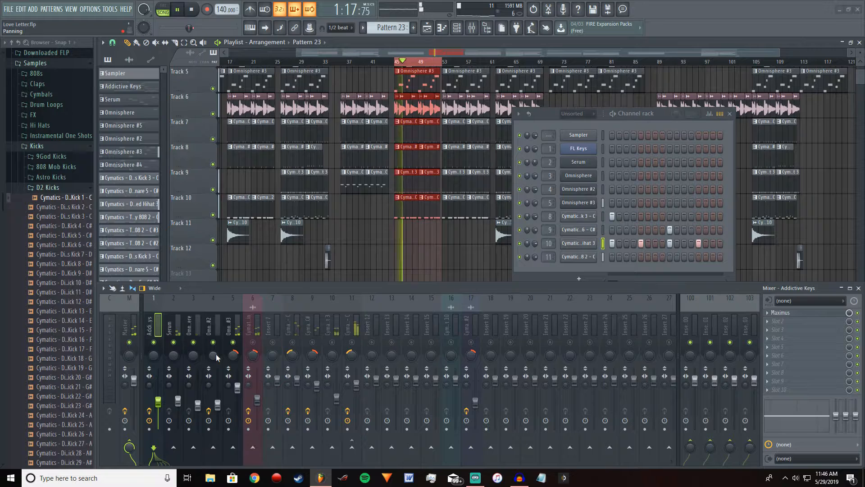
{"action": "left_click", "coordinate": [154, 342]}
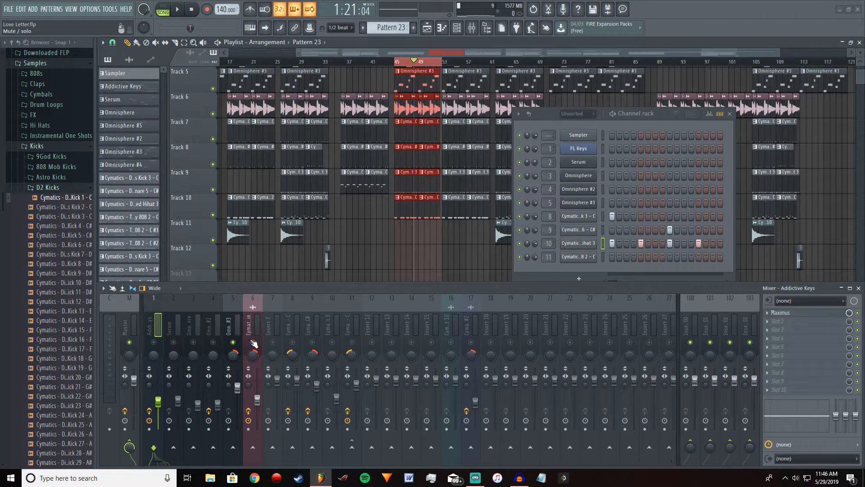
{"action": "left_click", "coordinate": [178, 9]}
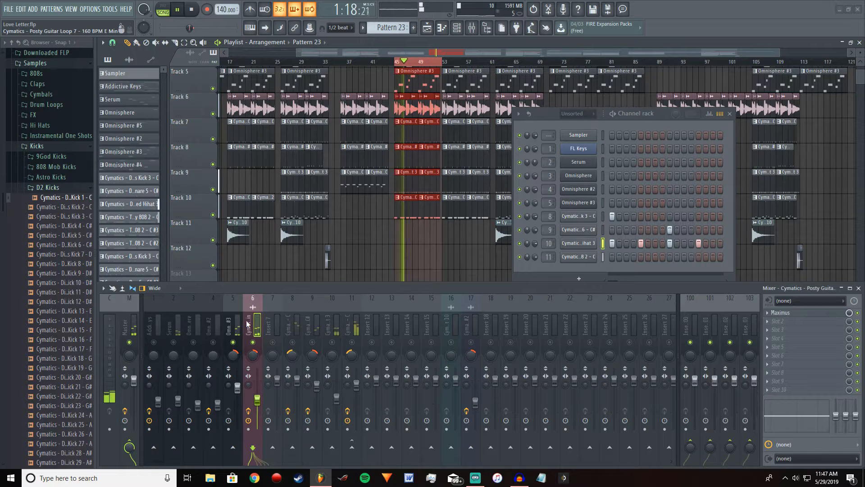
- Add Fruity Parametric EQ 2 to the Omnisphere #3 track, set band 1 to high pass, and raise its cutoff to band 2's position
{"action": "left_click", "coordinate": [229, 306]}
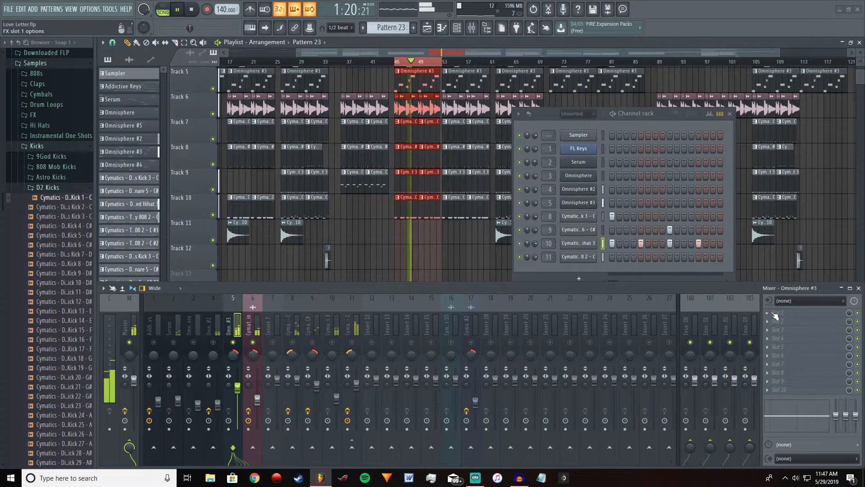
{"action": "left_click", "coordinate": [807, 320]}
{"action": "left_click", "coordinate": [642, 325]}
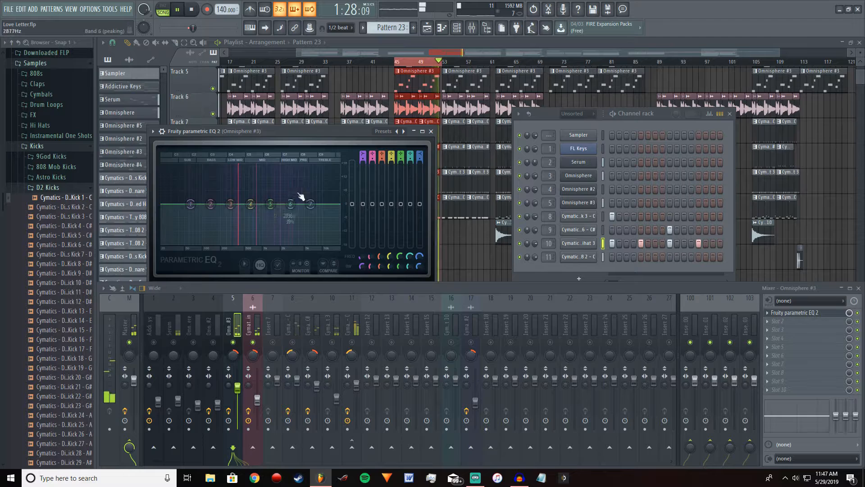
{"action": "right_click", "coordinate": [191, 205]}
{"action": "mouse_move", "coordinate": [208, 228]}
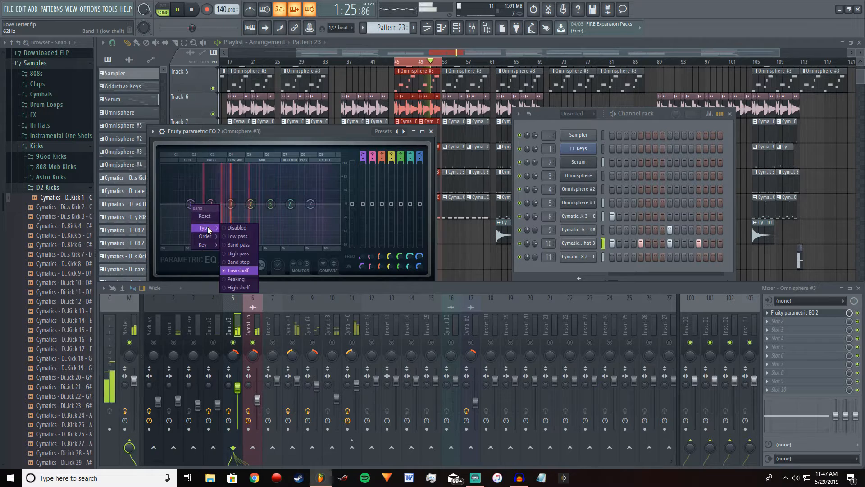
{"action": "left_click", "coordinate": [240, 256]}
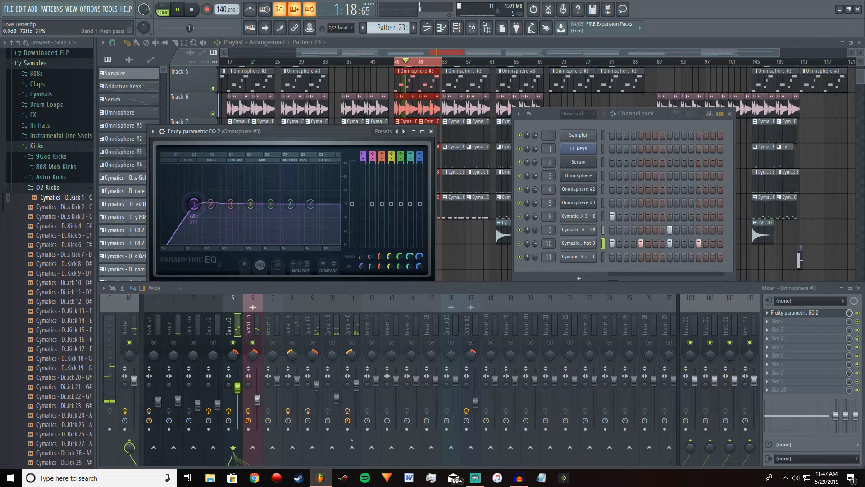
{"action": "left_click_drag", "start_coordinate": [194, 204], "coordinate": [210, 203]}
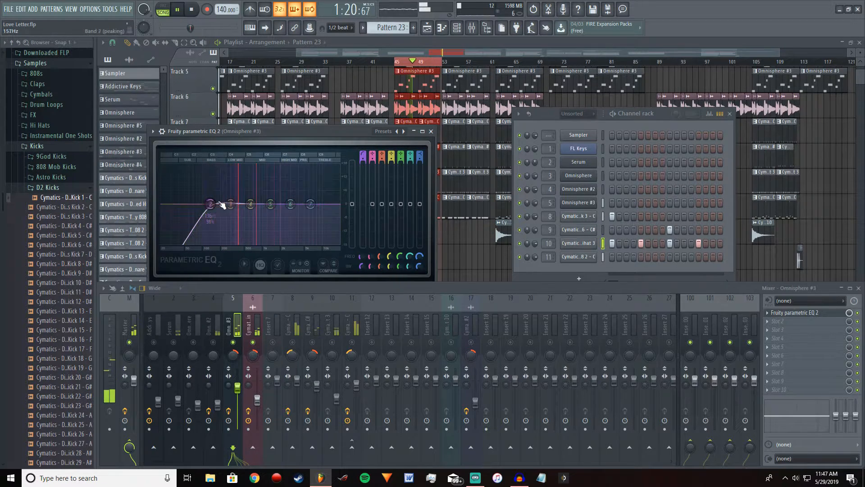
- Restart playback, boost band 5 slightly in the Omnisphere #3 equalizer, and close the equalizer
{"action": "left_click", "coordinate": [179, 9]}
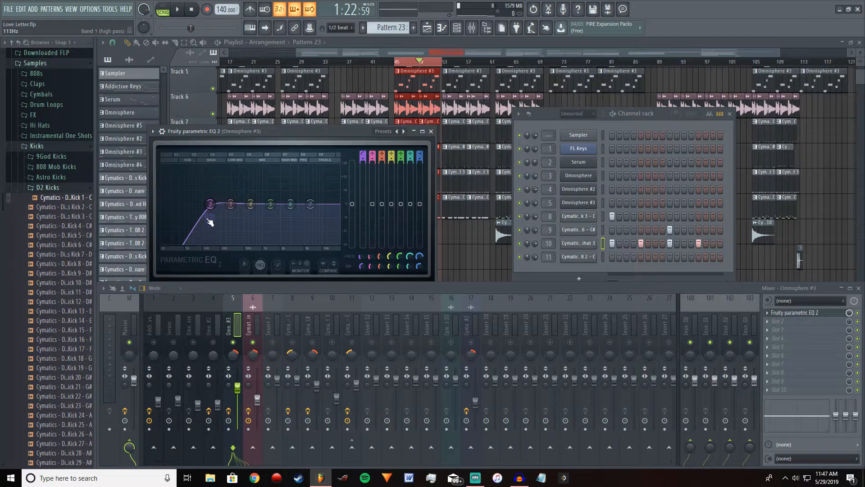
{"action": "left_click", "coordinate": [179, 10]}
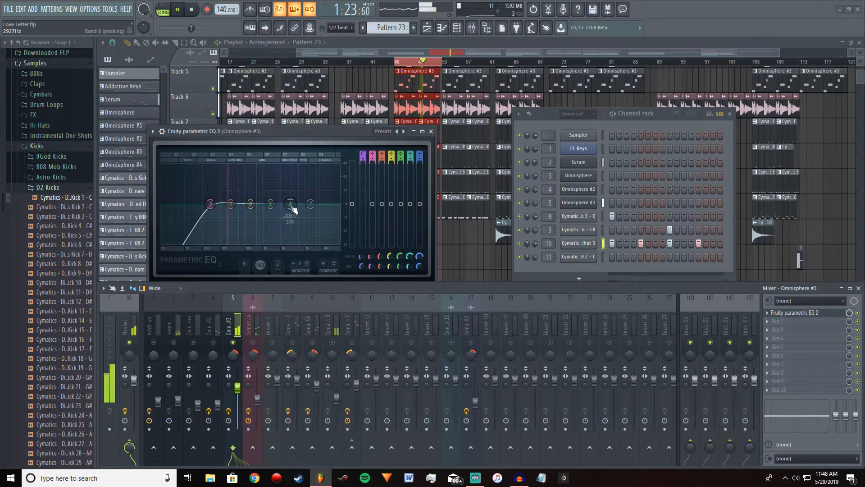
{"action": "mouse_move", "coordinate": [271, 204]}
{"action": "left_mouse_down"}
{"action": "mouse_move", "coordinate": [276, 194]}
{"action": "mouse_move", "coordinate": [291, 201]}
{"action": "mouse_move", "coordinate": [272, 199]}
{"action": "left_mouse_up"}
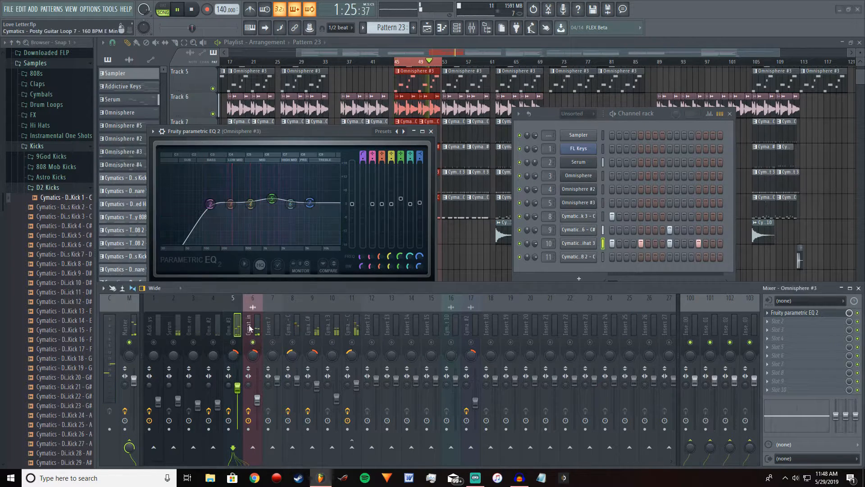
{"action": "left_click", "coordinate": [430, 131]}
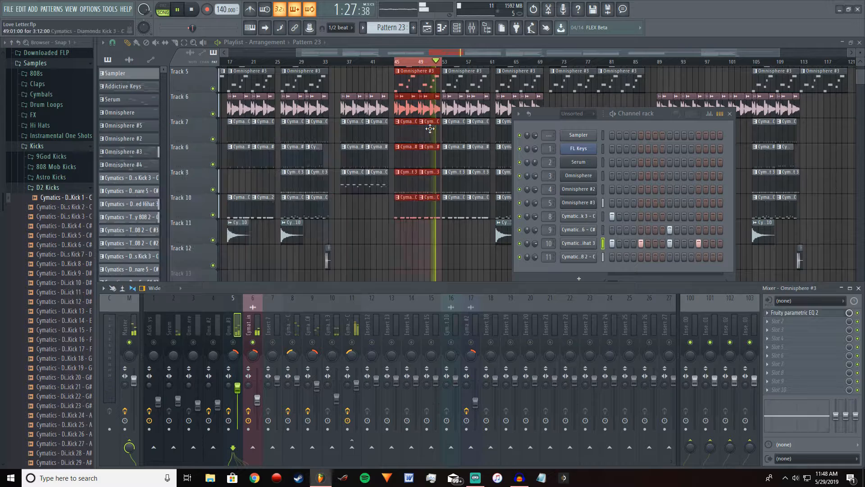
- Add a second Fruity Parametric EQ 2 in slot 2 of the Omnisphere #3 track and move its window above the mixer
{"action": "left_click", "coordinate": [776, 320]}
{"action": "mouse_move", "coordinate": [775, 266]}
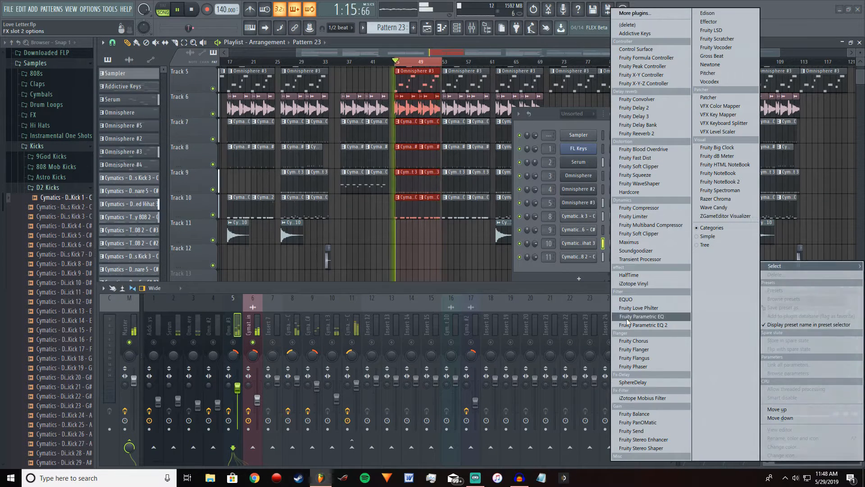
{"action": "left_click", "coordinate": [659, 325]}
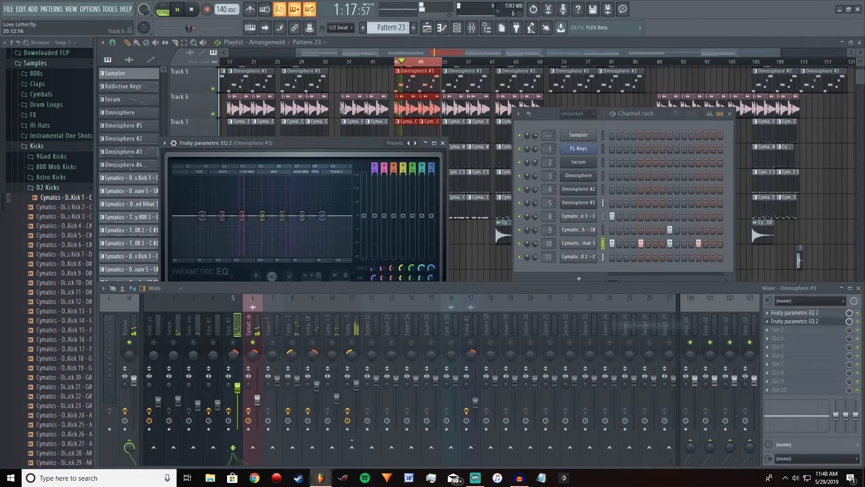
{"action": "left_click_drag", "start_coordinate": [321, 149], "coordinate": [363, 67]}
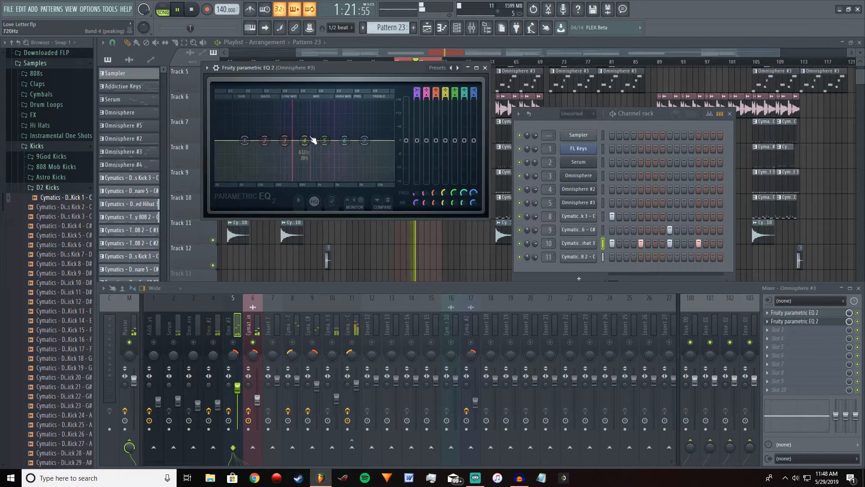
- In the second EQ, set band 1 to high pass with a raised cutoff and band 7 to low pass with its cutoff between bands 5 and 6
{"action": "right_click", "coordinate": [246, 143]}
{"action": "mouse_move", "coordinate": [259, 166]}
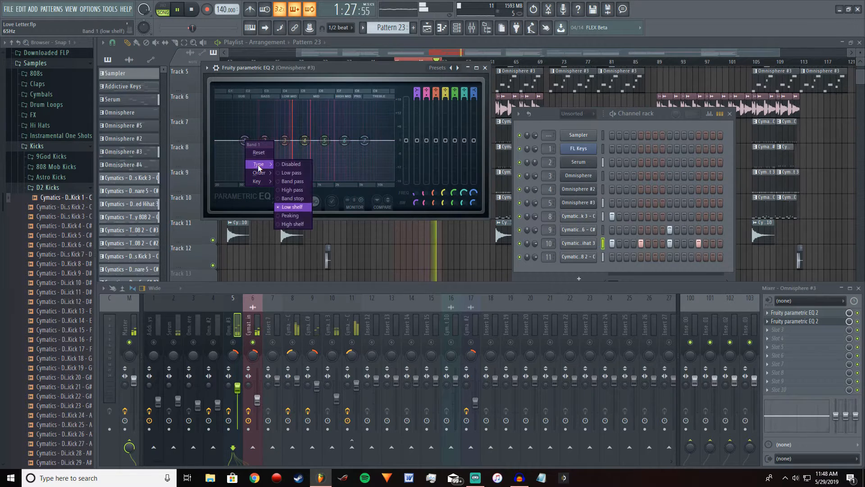
{"action": "left_click", "coordinate": [292, 189]}
{"action": "left_click_drag", "start_coordinate": [244, 143], "coordinate": [253, 140]}
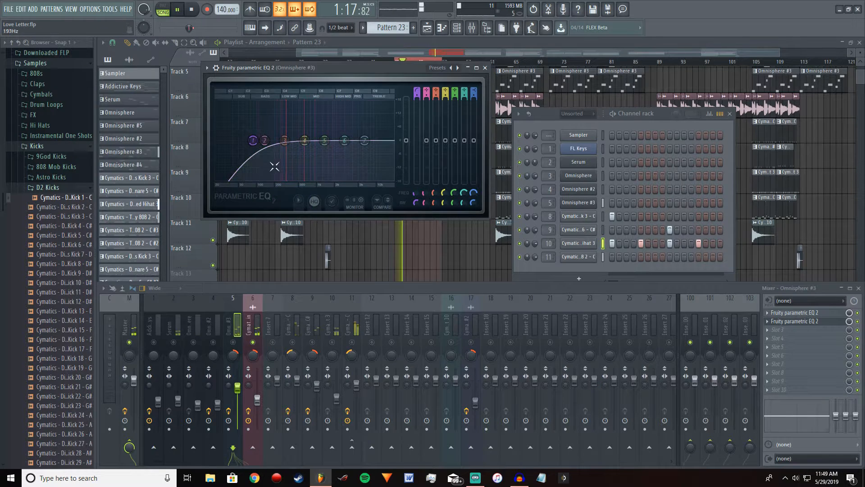
{"action": "right_click", "coordinate": [368, 143]}
{"action": "mouse_move", "coordinate": [379, 168]}
{"action": "left_click", "coordinate": [419, 174]}
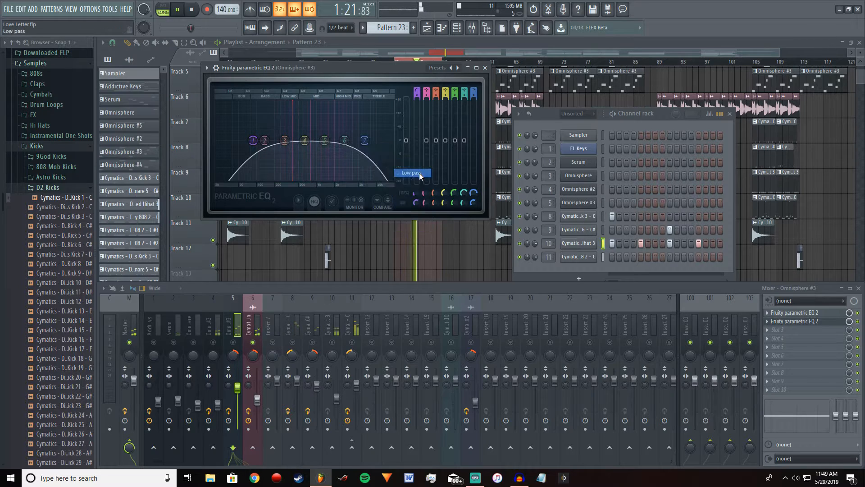
{"action": "left_click_drag", "start_coordinate": [366, 141], "coordinate": [336, 142]}
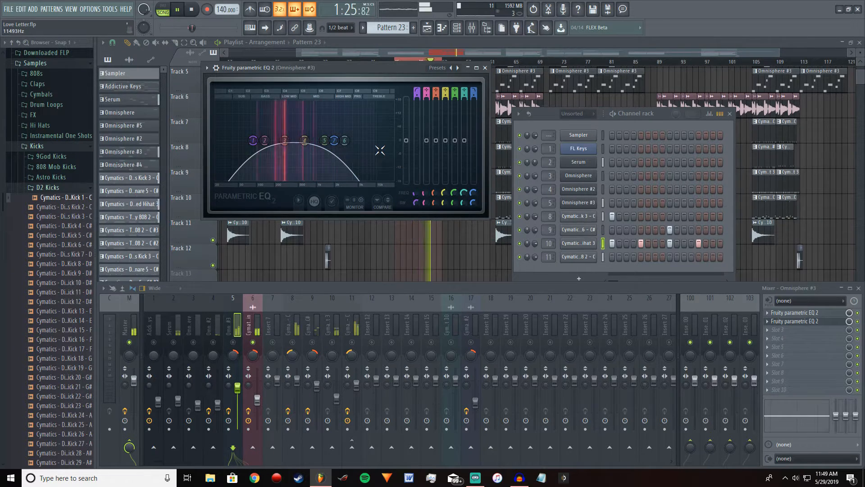
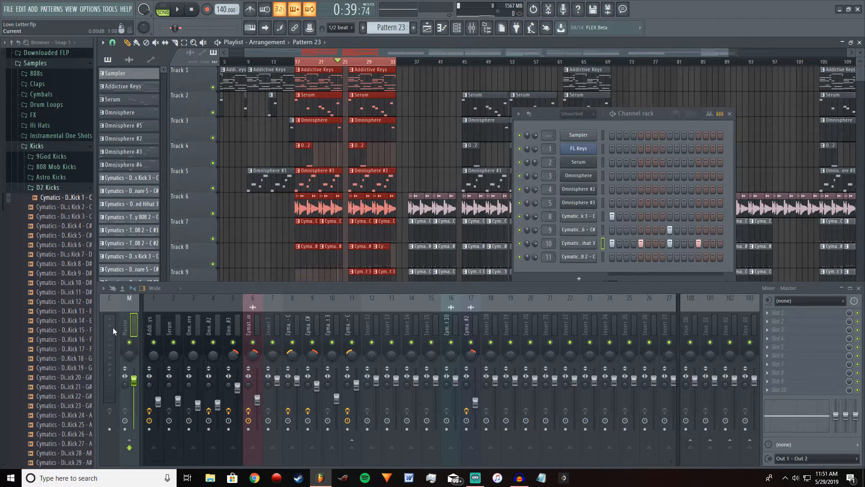
- Try Fruity Limiter in compressor mode on the Master, lowering its gain to about -13 dB and raising it to about -3.3 dB during playback
{"action": "left_click", "coordinate": [770, 317]}
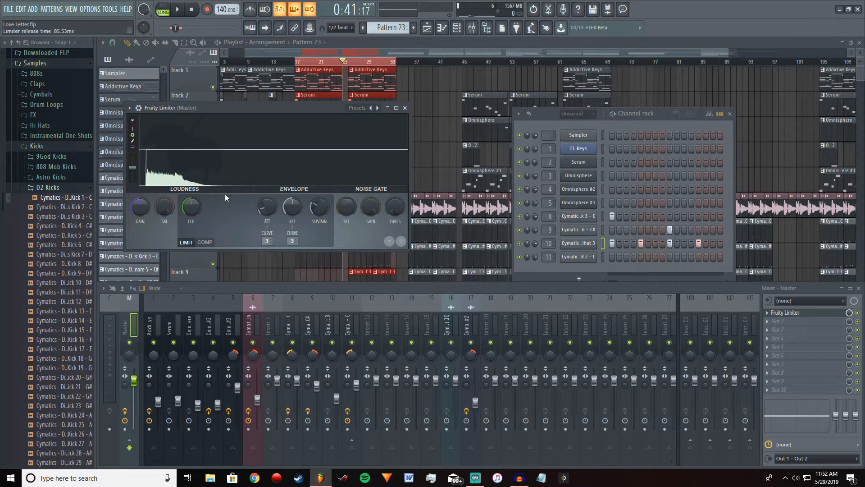
{"action": "left_click", "coordinate": [205, 243]}
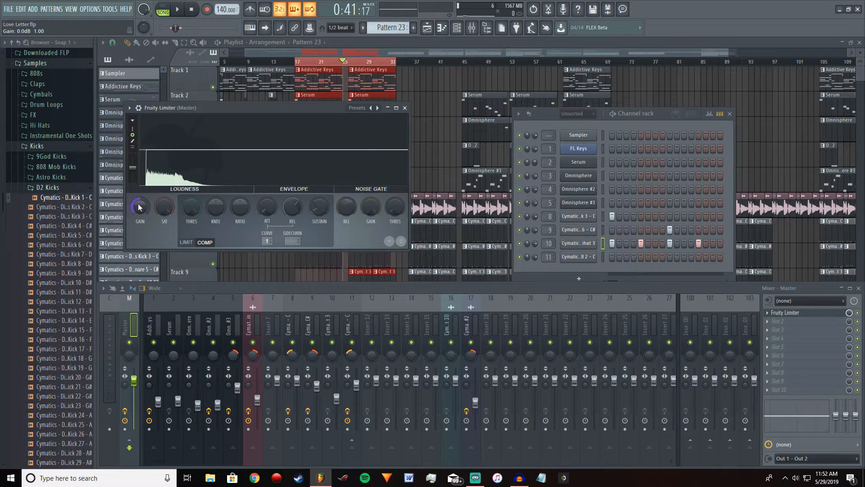
{"action": "key", "text": "space"}
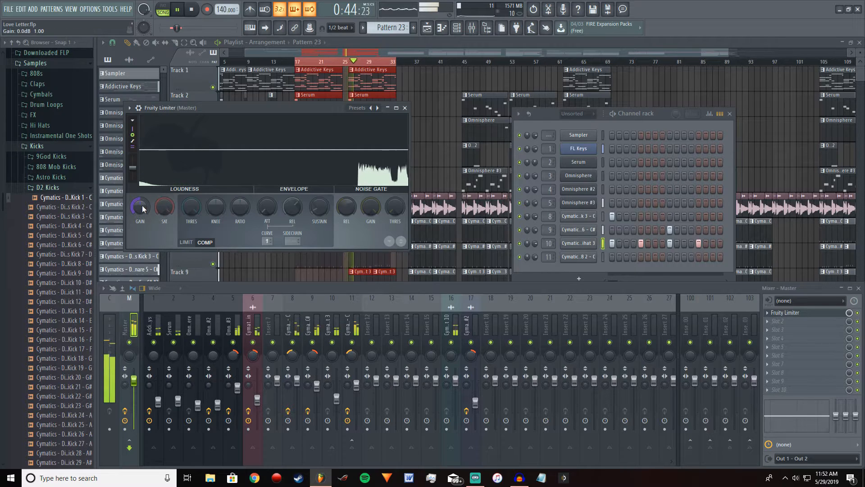
{"action": "left_click_drag", "start_coordinate": [142, 208], "coordinate": [142, 257]}
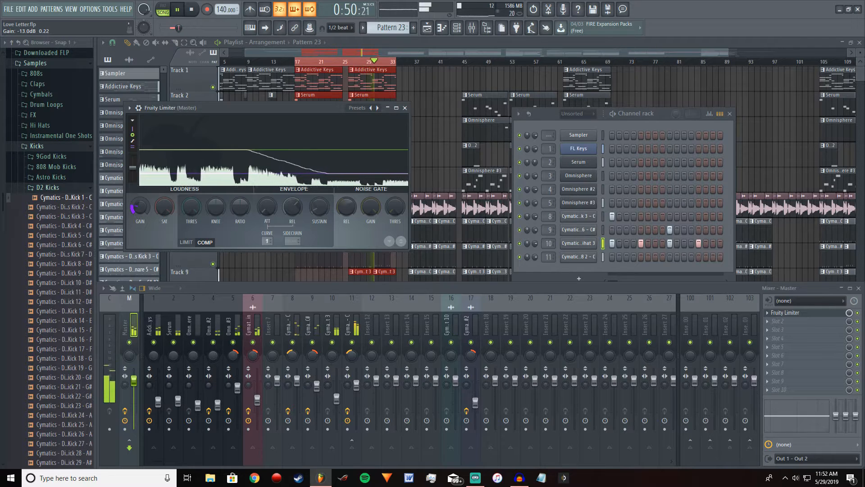
{"action": "left_click_drag", "start_coordinate": [141, 207], "coordinate": [141, 166]}
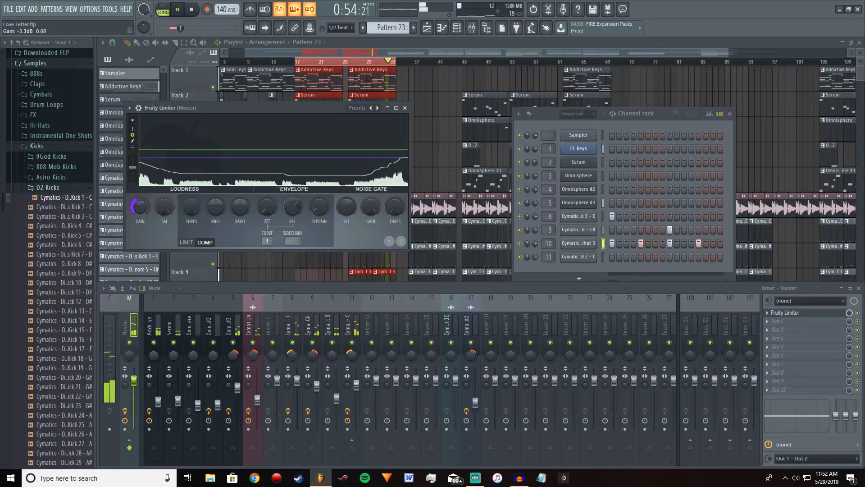
- Delete the Fruity Limiter from the Master track
{"action": "left_click", "coordinate": [768, 311]}
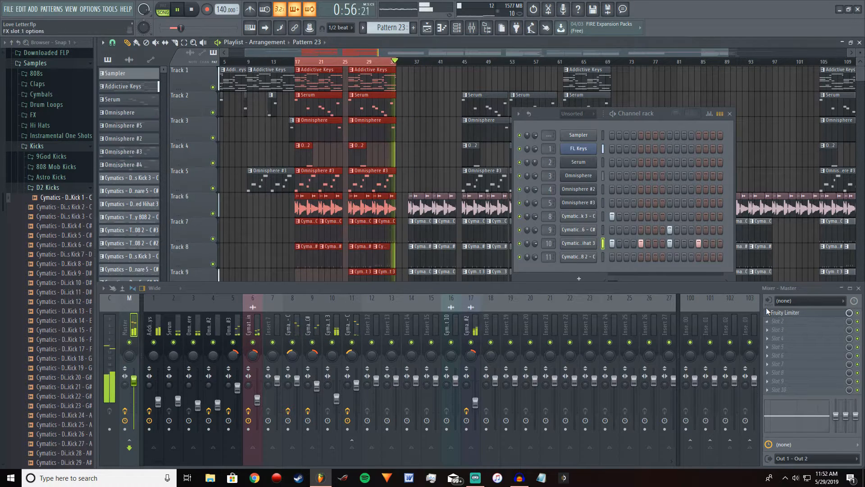
{"action": "left_click", "coordinate": [768, 311]}
{"action": "left_click", "coordinate": [775, 264]}
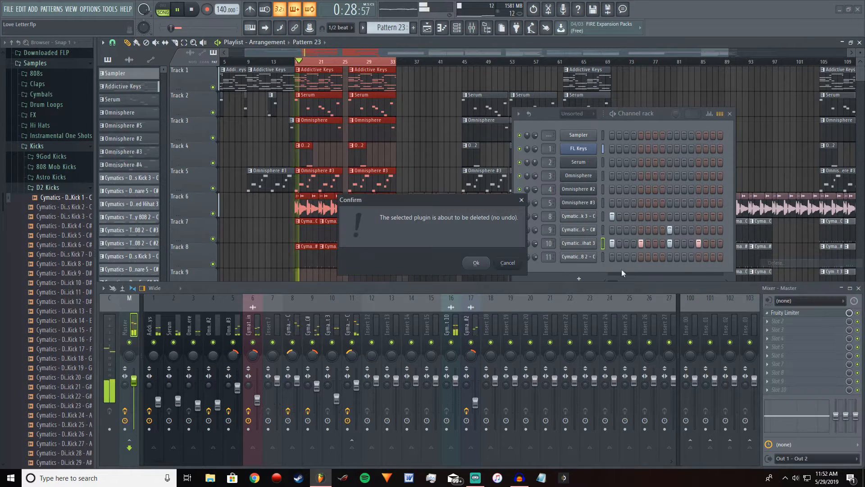
{"action": "left_click", "coordinate": [475, 263]}
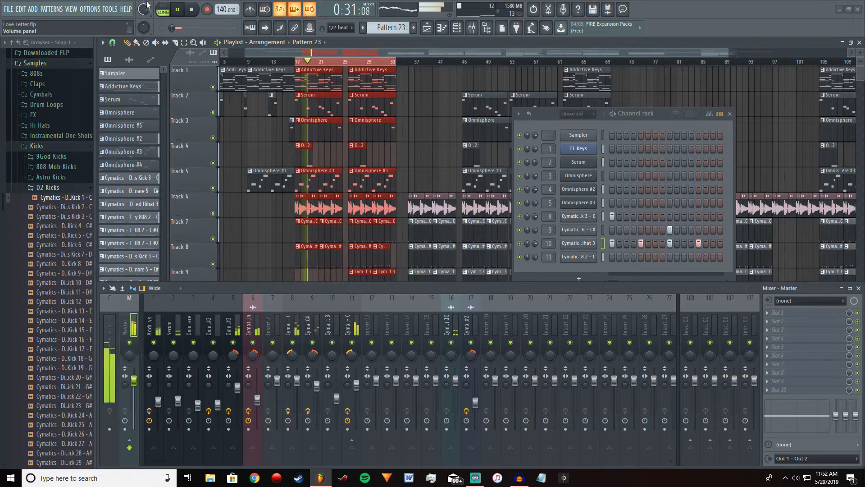
- Add Fruity Parametric EQ 2 in slot 2 of the Master and slightly boost band 6 near 3 kHz during playback
{"action": "left_click", "coordinate": [773, 320]}
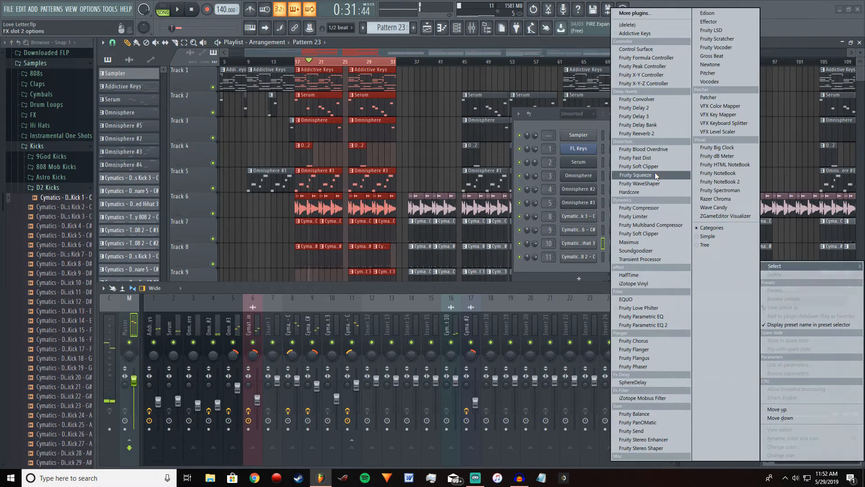
{"action": "left_click", "coordinate": [664, 325]}
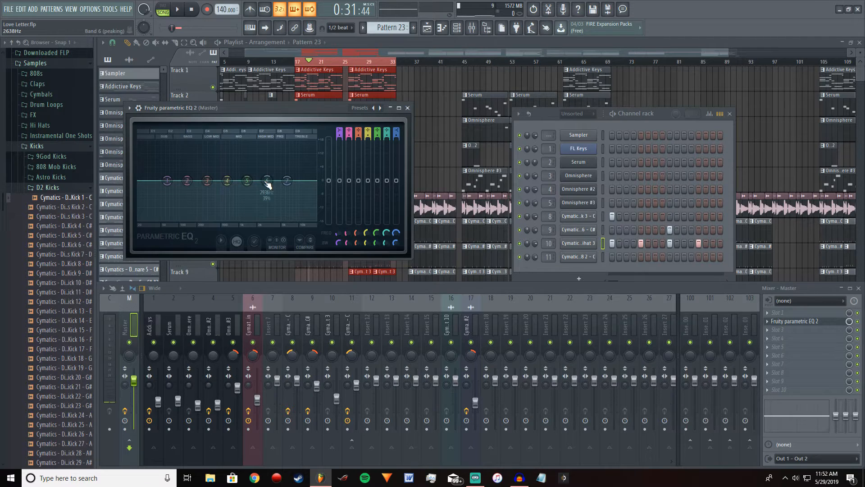
{"action": "left_click_drag", "start_coordinate": [267, 180], "coordinate": [269, 179]}
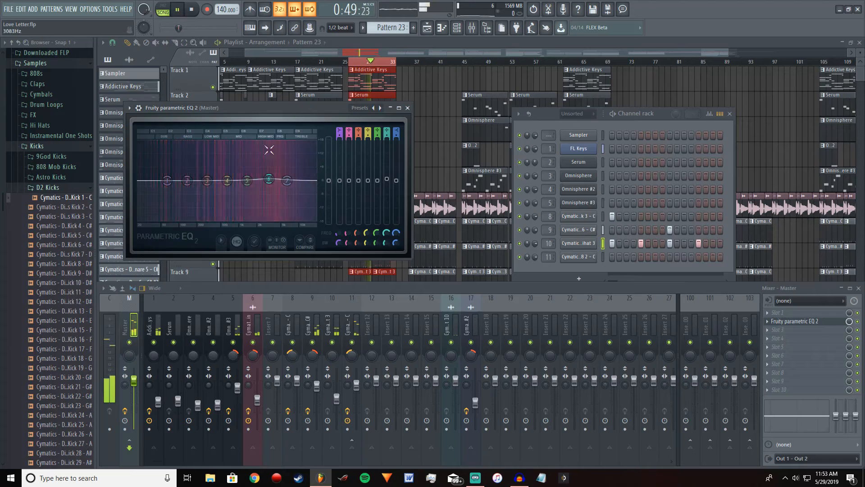
{"action": "mouse_move", "coordinate": [269, 179]}
{"action": "left_mouse_down"}
{"action": "mouse_move", "coordinate": [269, 156]}
{"action": "mouse_move", "coordinate": [266, 186]}
{"action": "mouse_move", "coordinate": [267, 177]}
{"action": "left_mouse_up"}
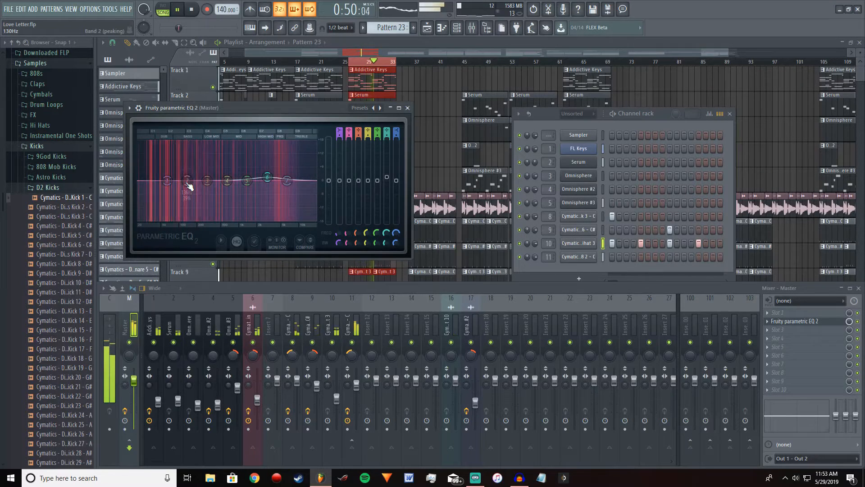
- Cut band 3 of the Master EQ slightly near 267 Hz while checking against playback, and close the EQ window
{"action": "mouse_move", "coordinate": [187, 177]}
{"action": "left_mouse_down"}
{"action": "mouse_move", "coordinate": [188, 168]}
{"action": "mouse_move", "coordinate": [185, 181]}
{"action": "left_mouse_up"}
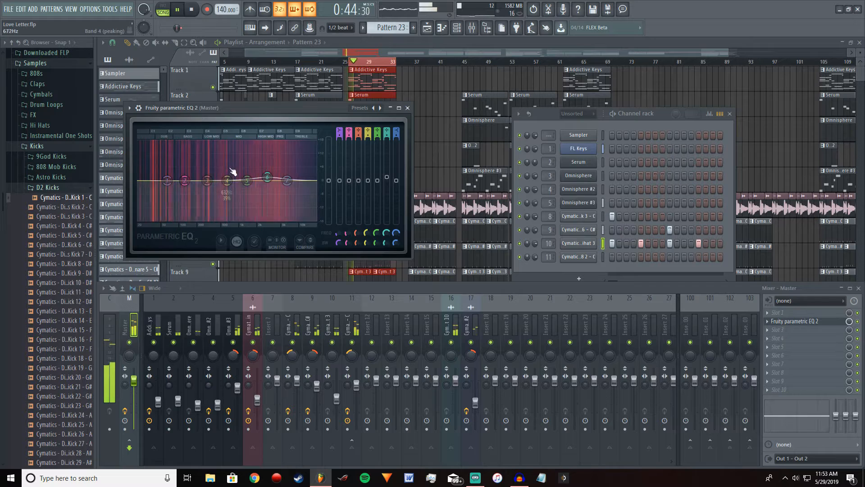
{"action": "mouse_move", "coordinate": [207, 180]}
{"action": "left_mouse_down"}
{"action": "mouse_move", "coordinate": [206, 190]}
{"action": "mouse_move", "coordinate": [203, 170]}
{"action": "mouse_move", "coordinate": [205, 185]}
{"action": "left_mouse_up"}
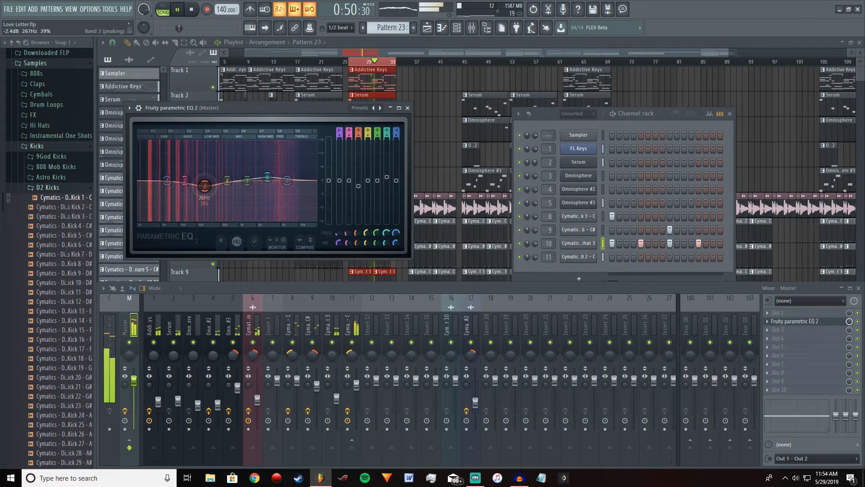
{"action": "key", "text": "space"}
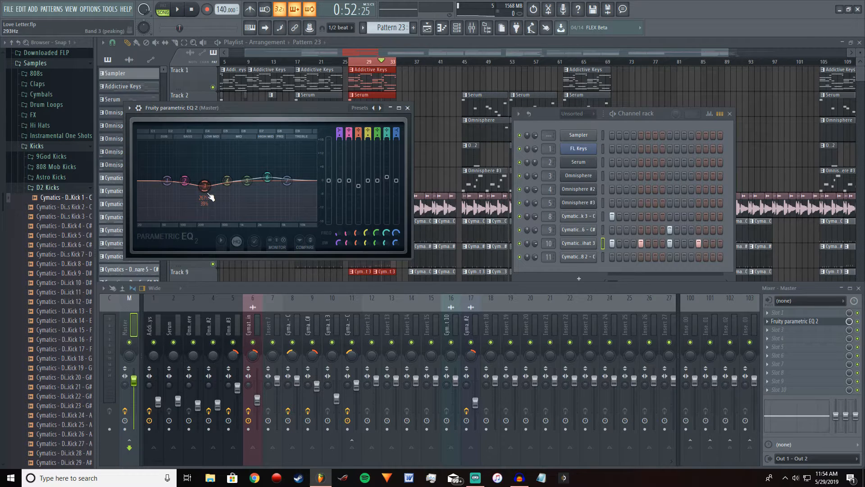
{"action": "left_click", "coordinate": [180, 9]}
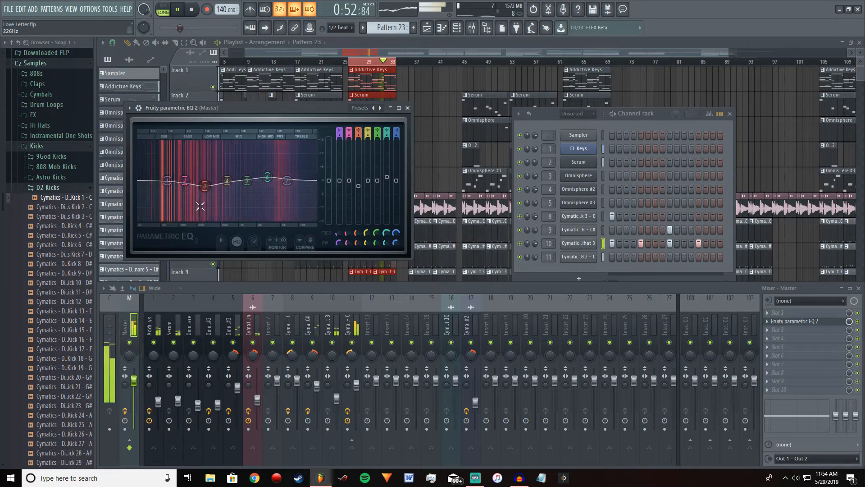
{"action": "left_click_drag", "start_coordinate": [205, 185], "coordinate": [205, 185]}
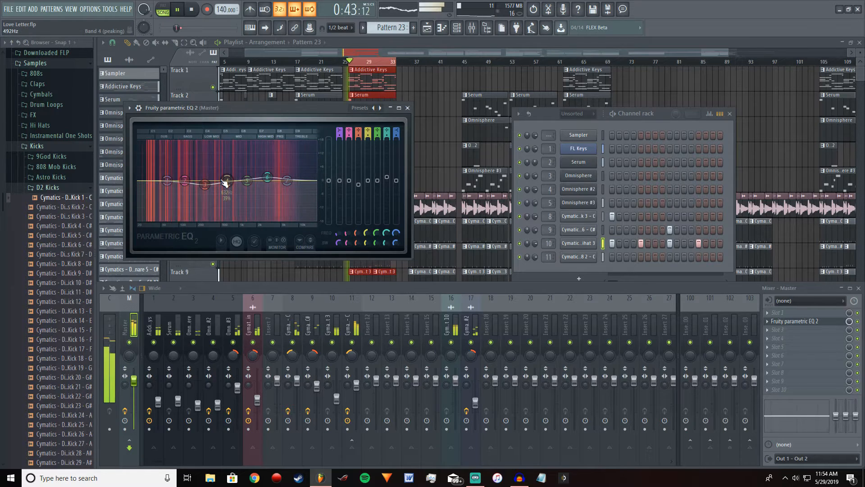
{"action": "left_click", "coordinate": [179, 10]}
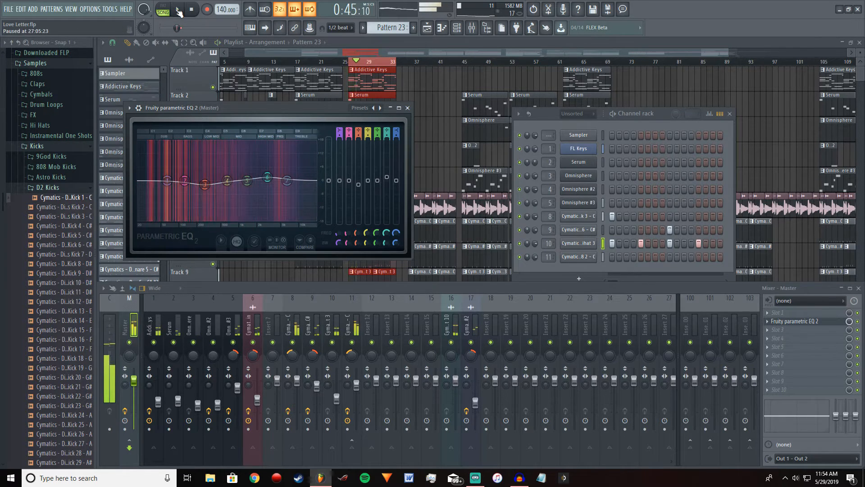
{"action": "left_click", "coordinate": [180, 9]}
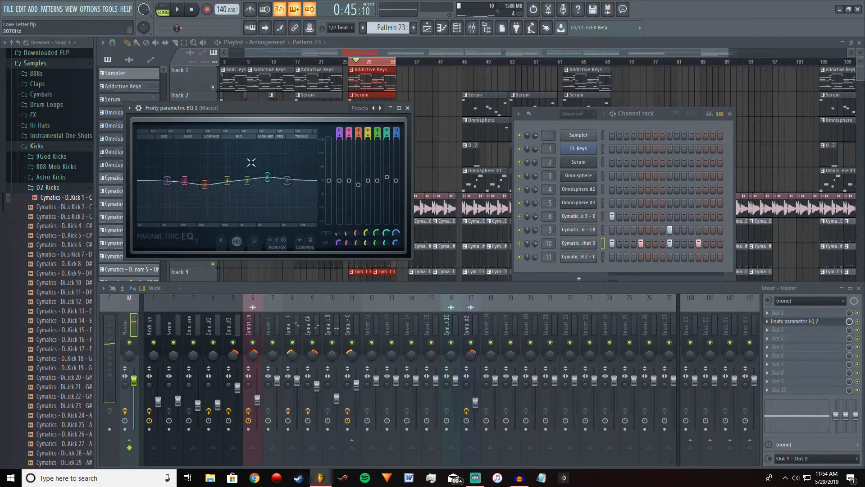
{"action": "left_click", "coordinate": [408, 108]}
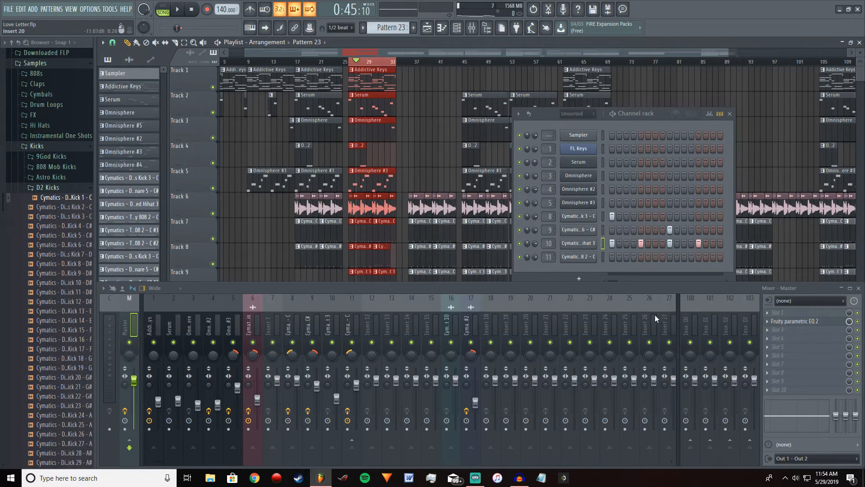
- Add Maximus in slot 3 of the Master and switch its display to the frequency bands during playback
{"action": "left_click", "coordinate": [784, 332]}
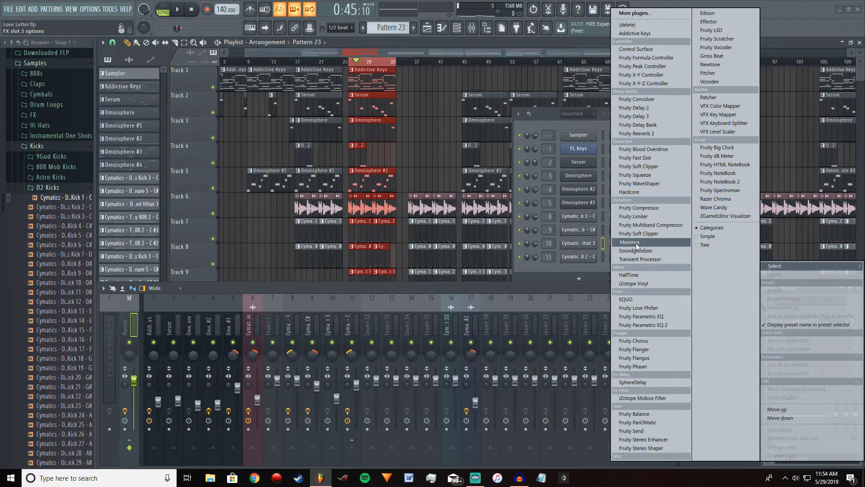
{"action": "left_click", "coordinate": [630, 242]}
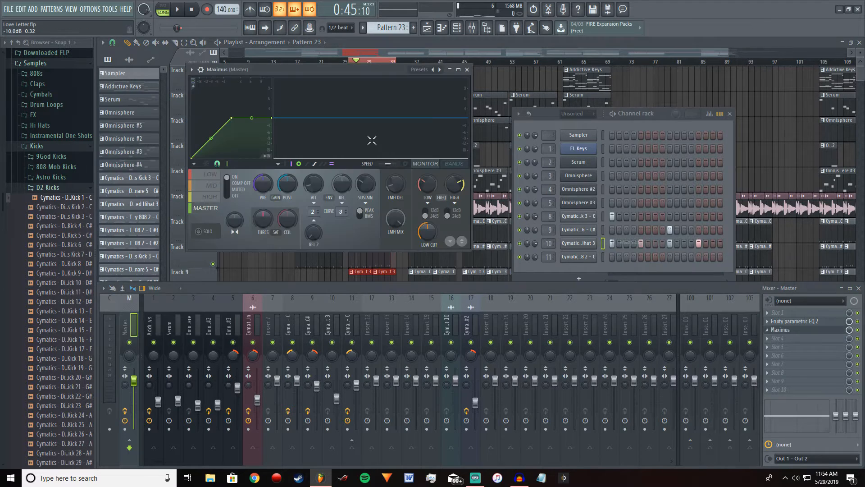
{"action": "left_click", "coordinate": [180, 10]}
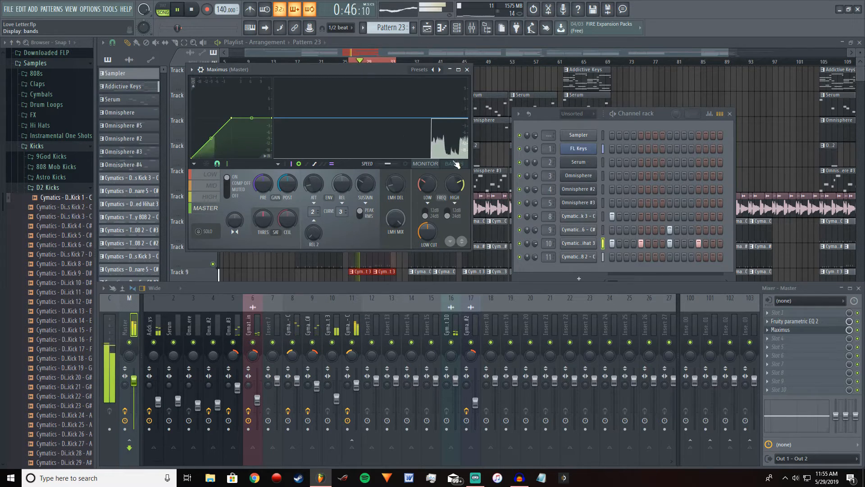
{"action": "left_click", "coordinate": [405, 164]}
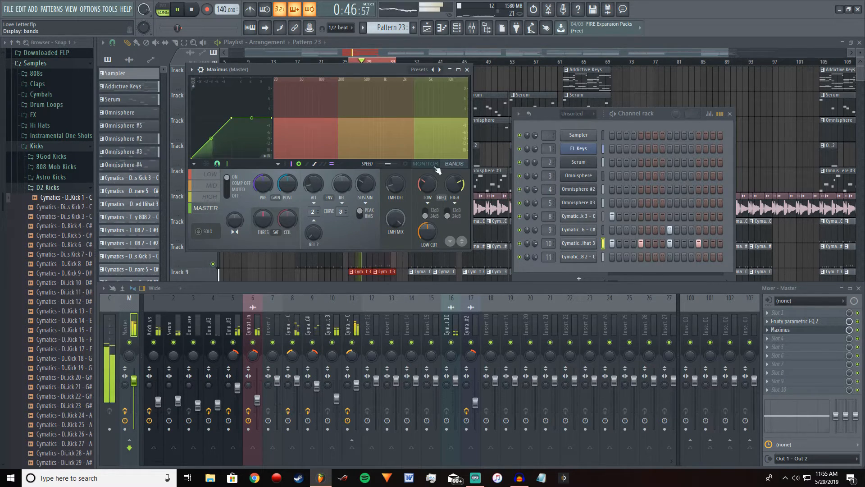
- Examine the live spectrum over the Maximus bands, pause playback and turn the spectrum display off
{"action": "left_click", "coordinate": [406, 164]}
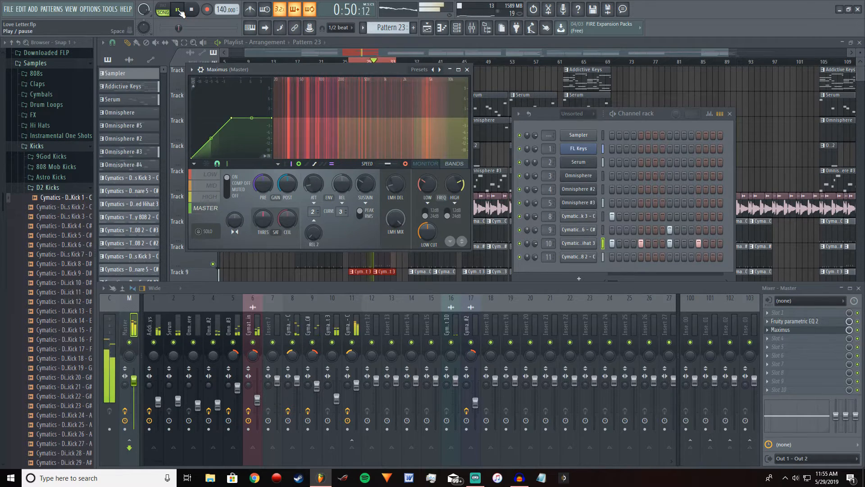
{"action": "key", "text": "space"}
{"action": "left_click", "coordinate": [405, 164]}
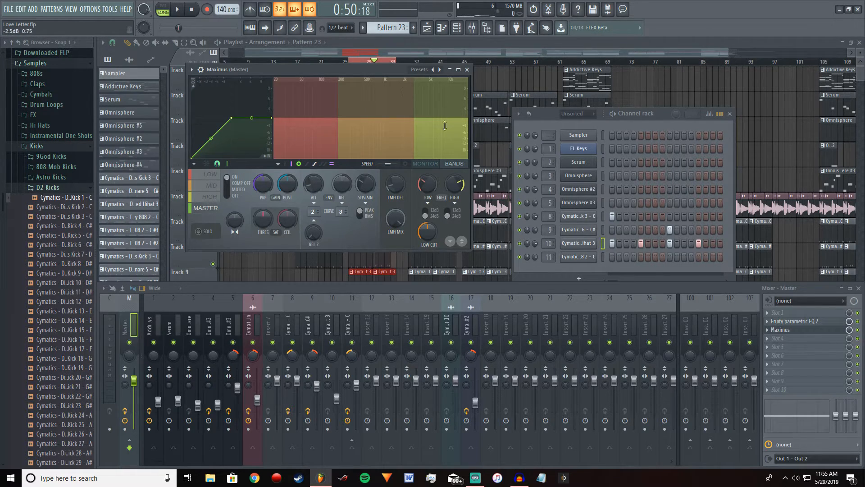
- Raise the Maximus pre gain during playback to about 2.0 dB on the low band, about 4.7 dB on the mid band, and slightly on the high band
{"action": "left_click", "coordinate": [179, 10]}
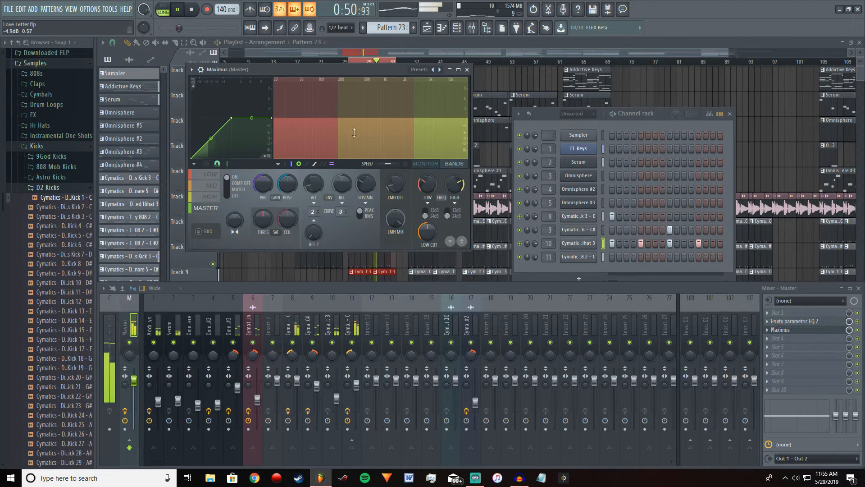
{"action": "mouse_move", "coordinate": [263, 184]}
{"action": "left_mouse_down"}
{"action": "mouse_move", "coordinate": [263, 151]}
{"action": "mouse_move", "coordinate": [262, 189]}
{"action": "left_mouse_up"}
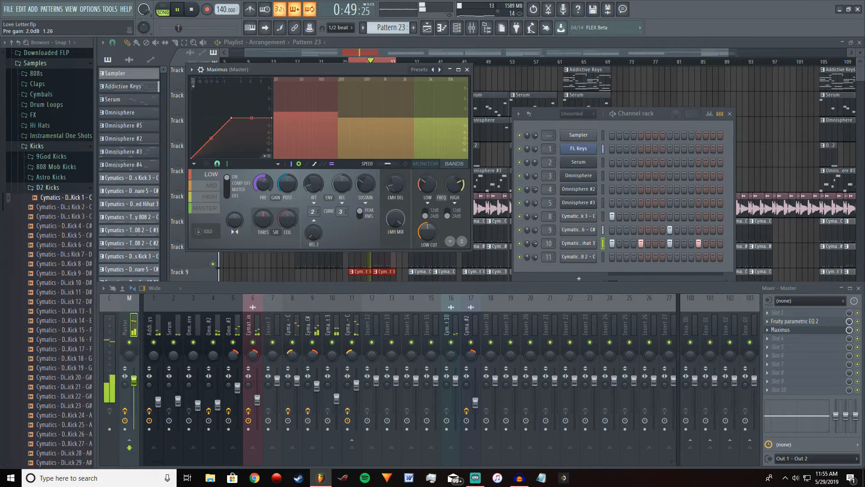
{"action": "left_click", "coordinate": [212, 186]}
{"action": "left_click_drag", "start_coordinate": [262, 184], "coordinate": [263, 169]}
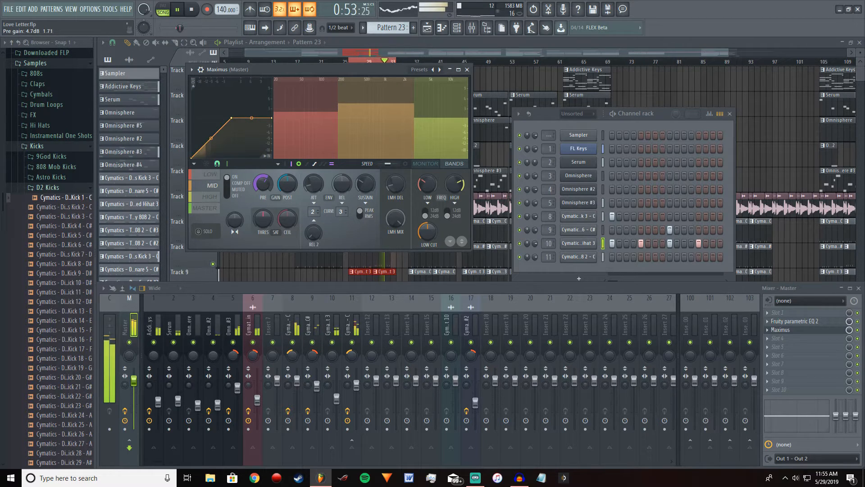
{"action": "left_click", "coordinate": [422, 138]}
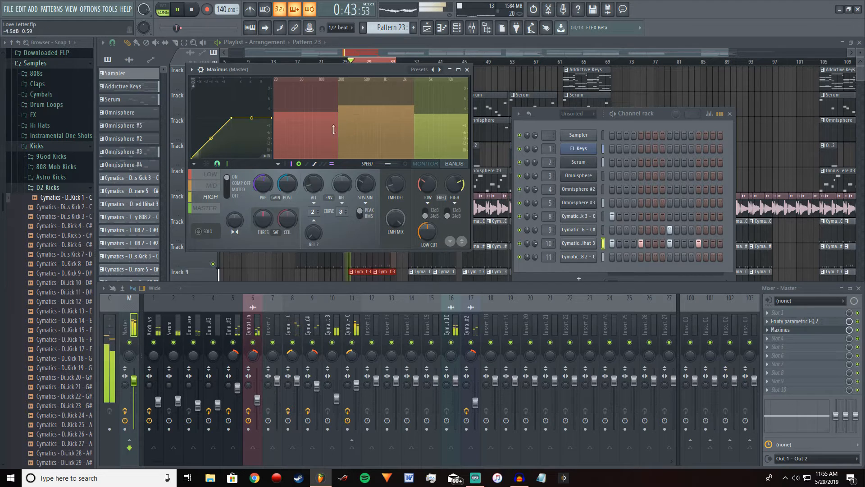
- Raise the Maximus low band's pre gain to about 2.9 dB and increase the mid and high bands a little further, then pause playback
{"action": "left_click", "coordinate": [303, 131]}
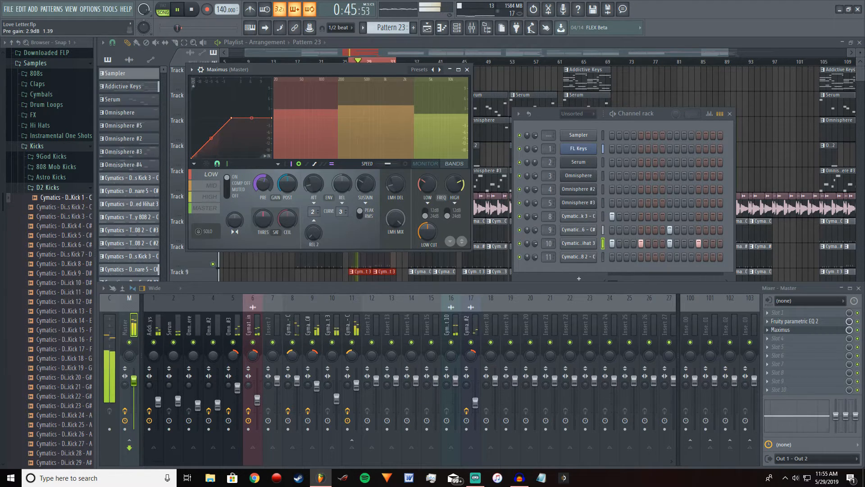
{"action": "left_click", "coordinate": [379, 126]}
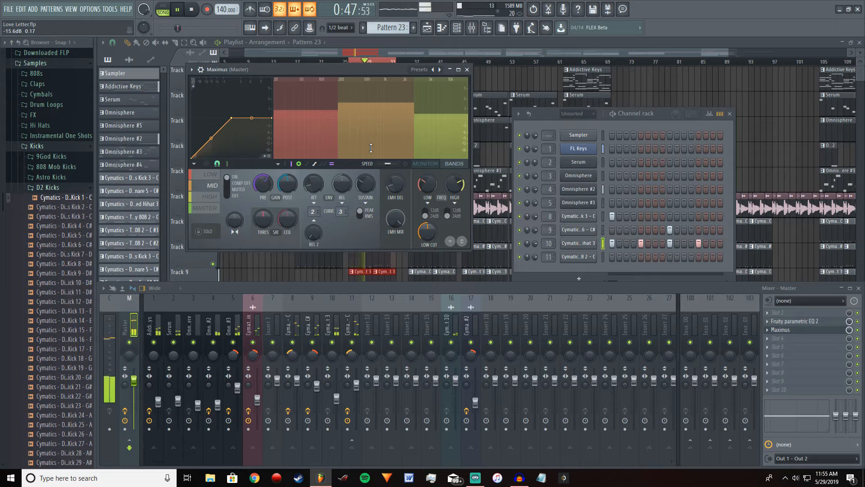
{"action": "left_click", "coordinate": [439, 129]}
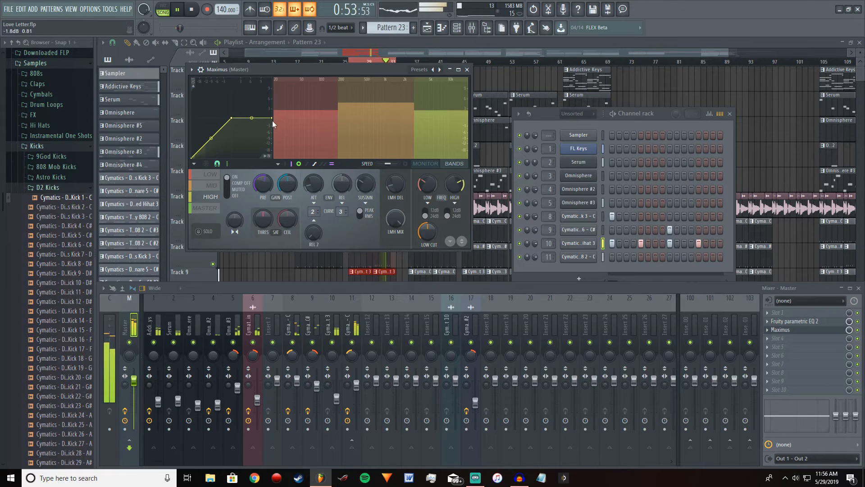
{"action": "left_click", "coordinate": [178, 9]}
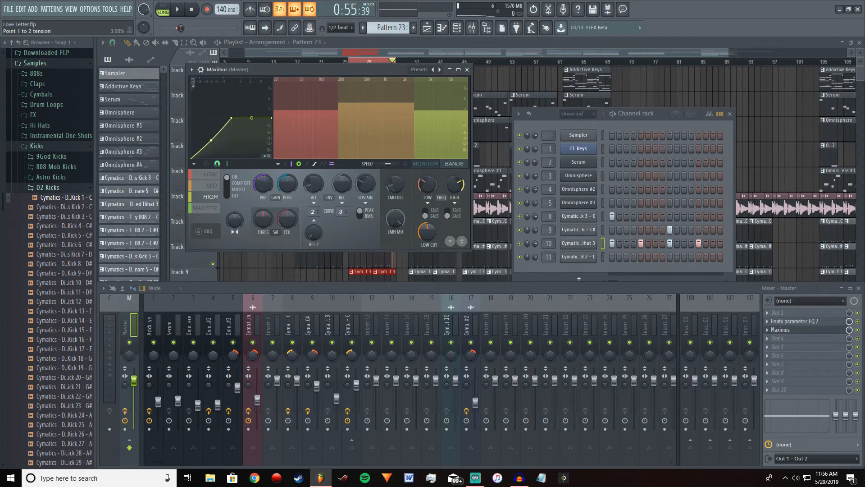
- Set the Maximus low band's stereo separation to about 40% separated while listening to the loop
{"action": "left_click", "coordinate": [210, 184]}
{"action": "left_click", "coordinate": [211, 175]}
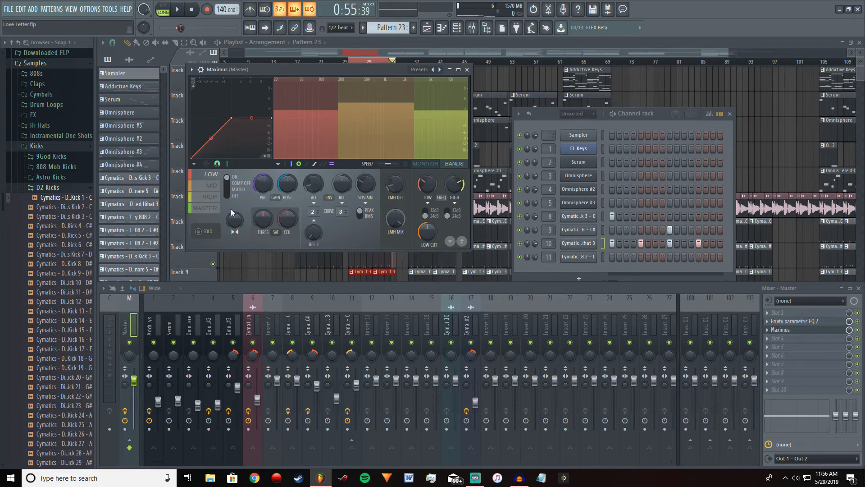
{"action": "left_click", "coordinate": [178, 10]}
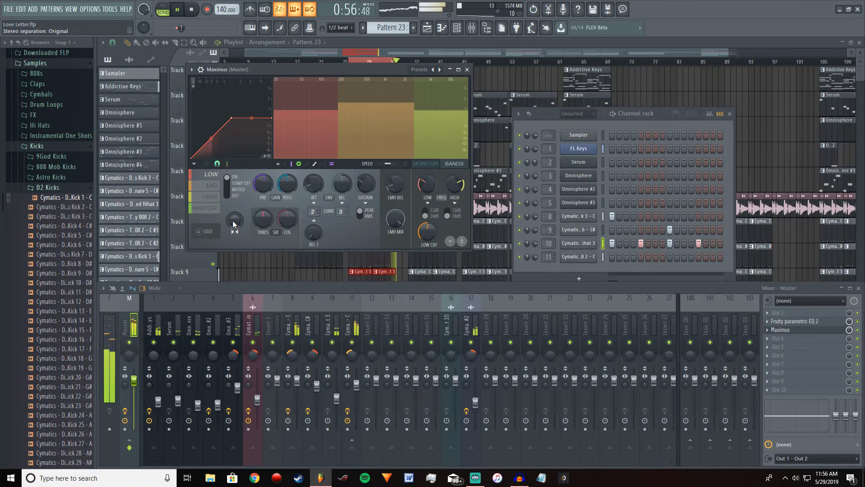
{"action": "key", "text": "space"}
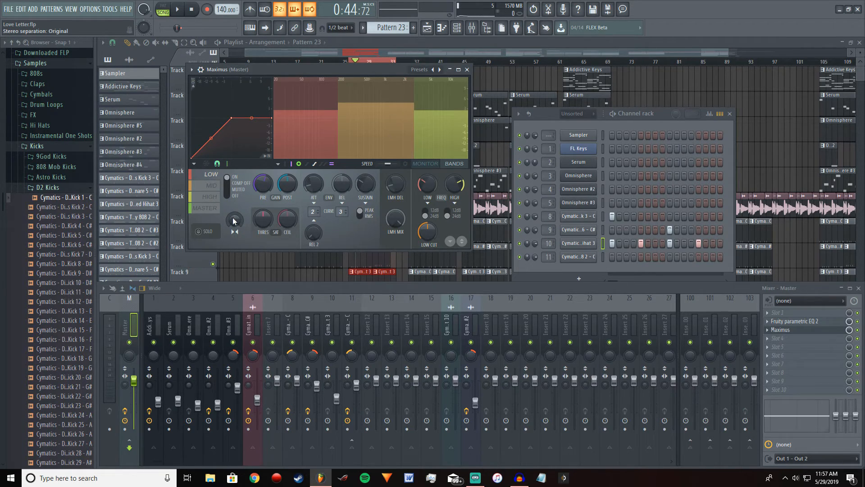
{"action": "left_click", "coordinate": [179, 11]}
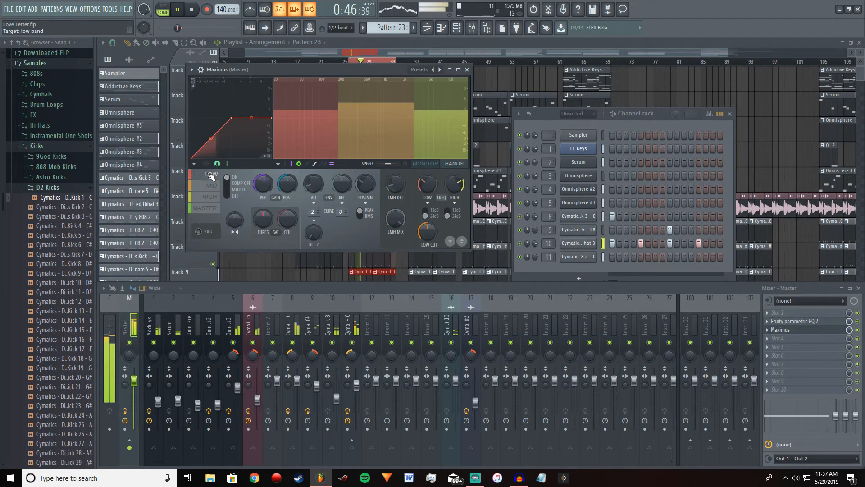
{"action": "mouse_move", "coordinate": [235, 220]}
{"action": "left_mouse_down"}
{"action": "mouse_move", "coordinate": [235, 192]}
{"action": "mouse_move", "coordinate": [235, 220]}
{"action": "left_mouse_up"}
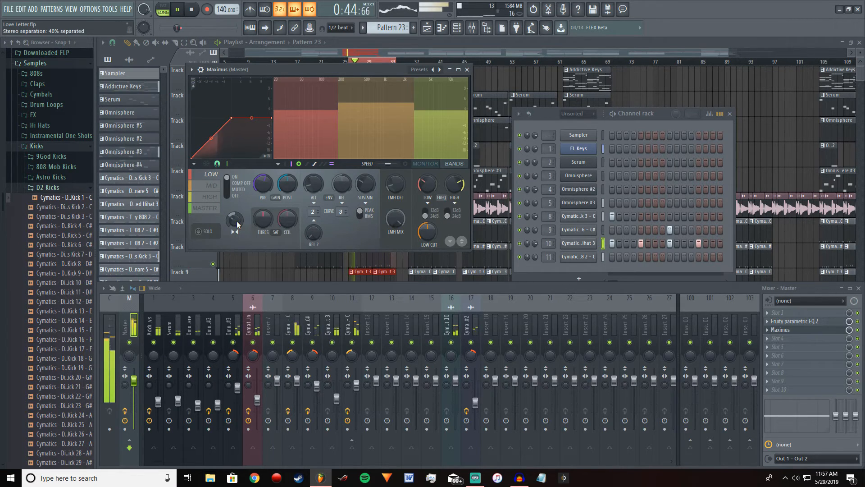
{"action": "key", "text": "space"}
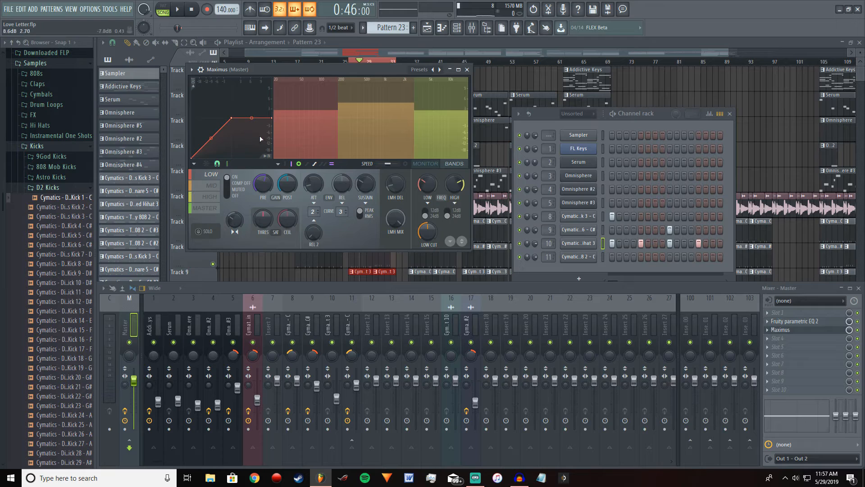
- Adjust the Maximus mid band's stereo separation during playback, trying 56% merged before turning it back the opposite way
{"action": "left_click", "coordinate": [211, 186]}
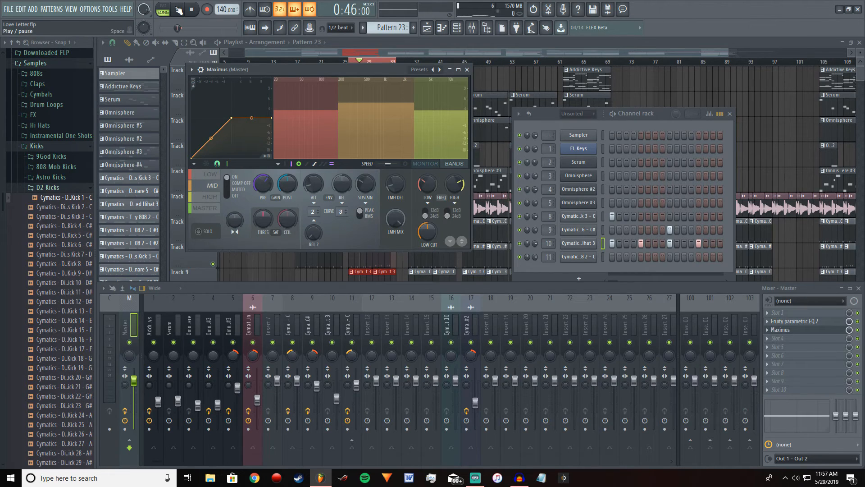
{"action": "left_click", "coordinate": [178, 9]}
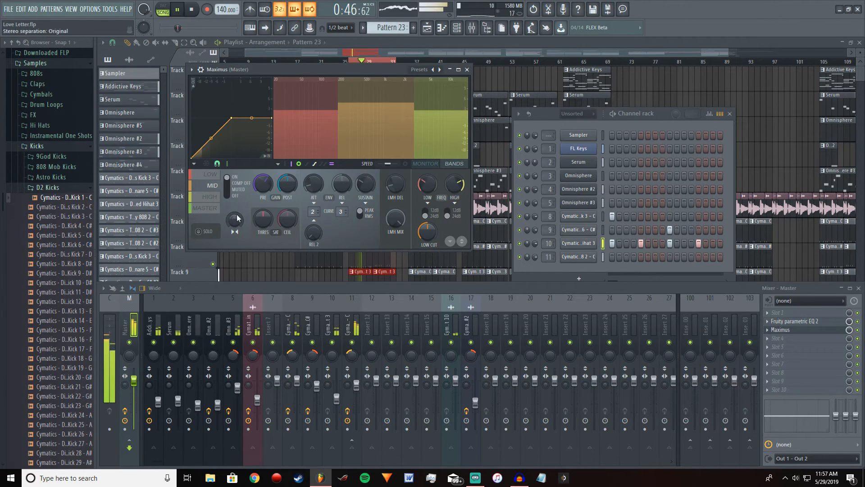
{"action": "left_click_drag", "start_coordinate": [235, 221], "coordinate": [235, 234]}
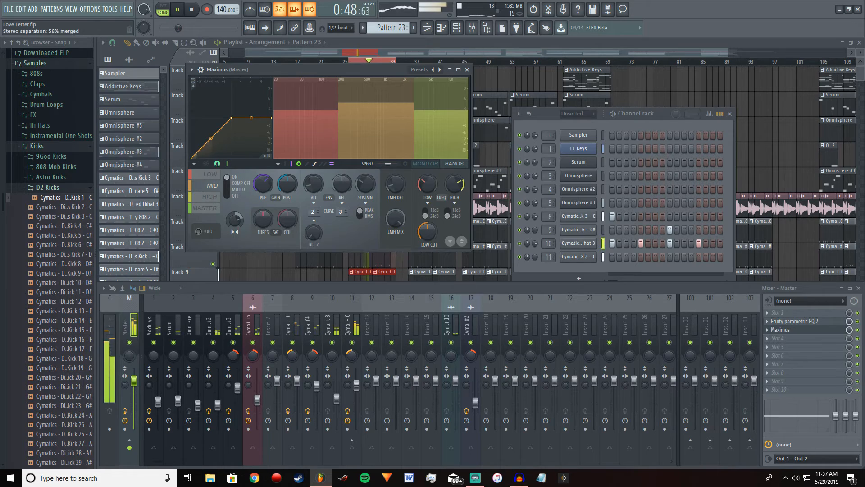
{"action": "left_click_drag", "start_coordinate": [235, 234], "coordinate": [235, 209]}
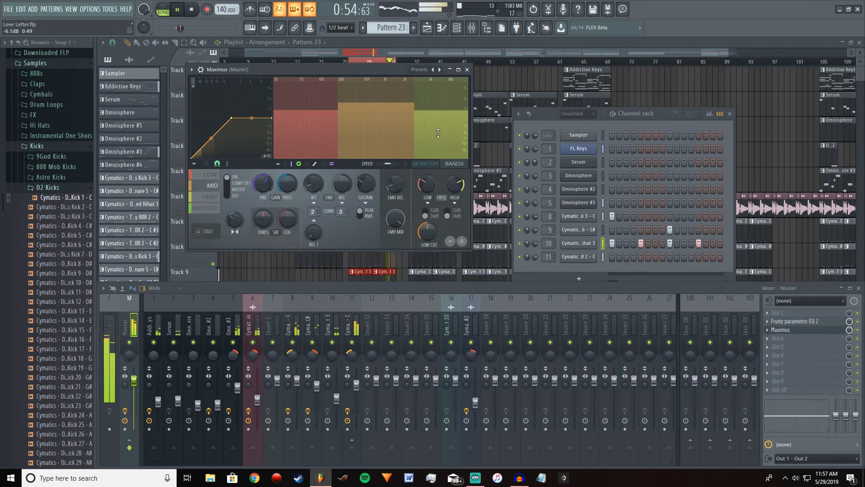
- Adjust the Maximus high band's stereo separation and listen to the loop with the Master effects
{"action": "left_click", "coordinate": [210, 197]}
{"action": "left_click_drag", "start_coordinate": [235, 221], "coordinate": [234, 221]}
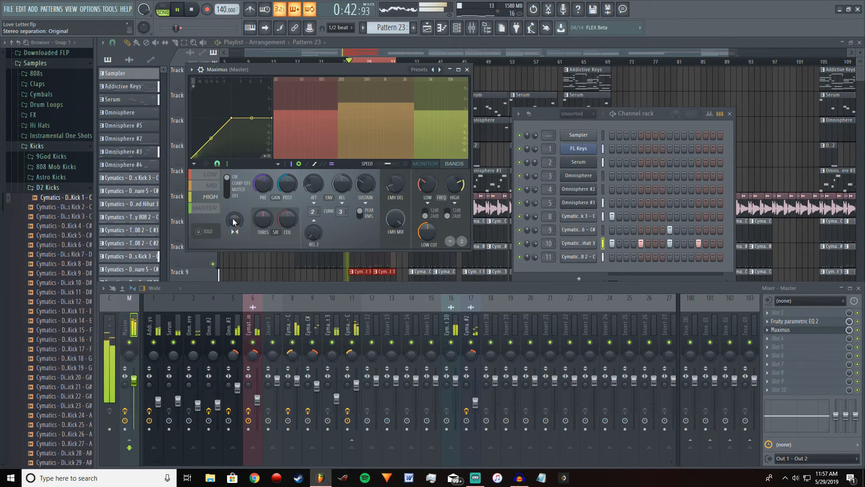
{"action": "left_click", "coordinate": [181, 9]}
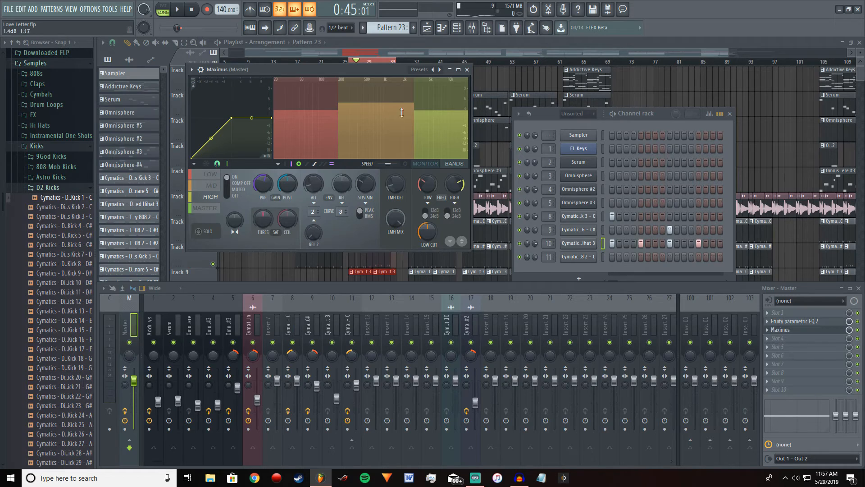
{"action": "left_click", "coordinate": [179, 10]}
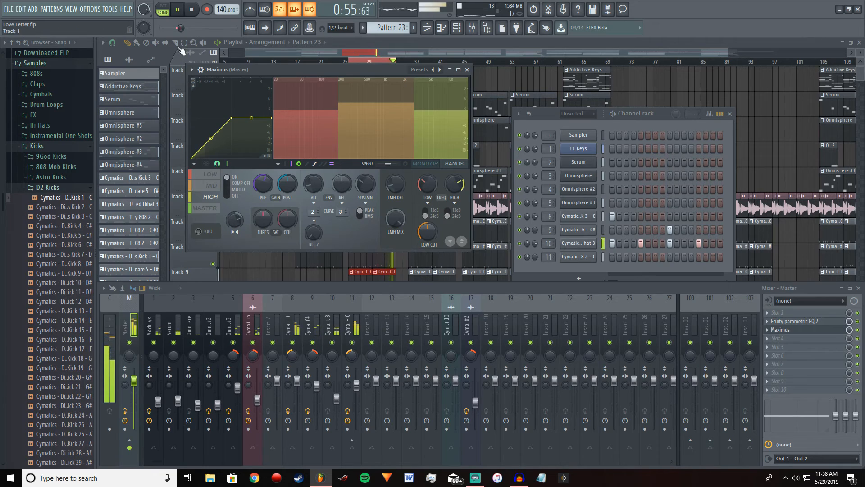
{"action": "left_click", "coordinate": [178, 13]}
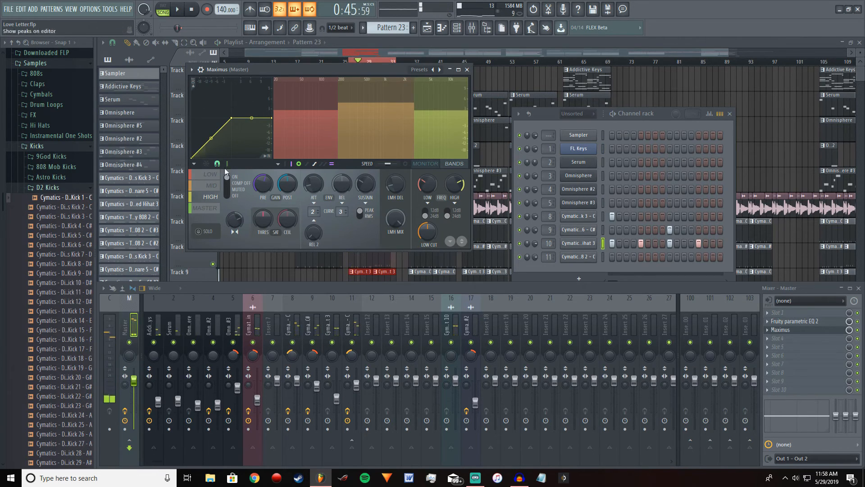